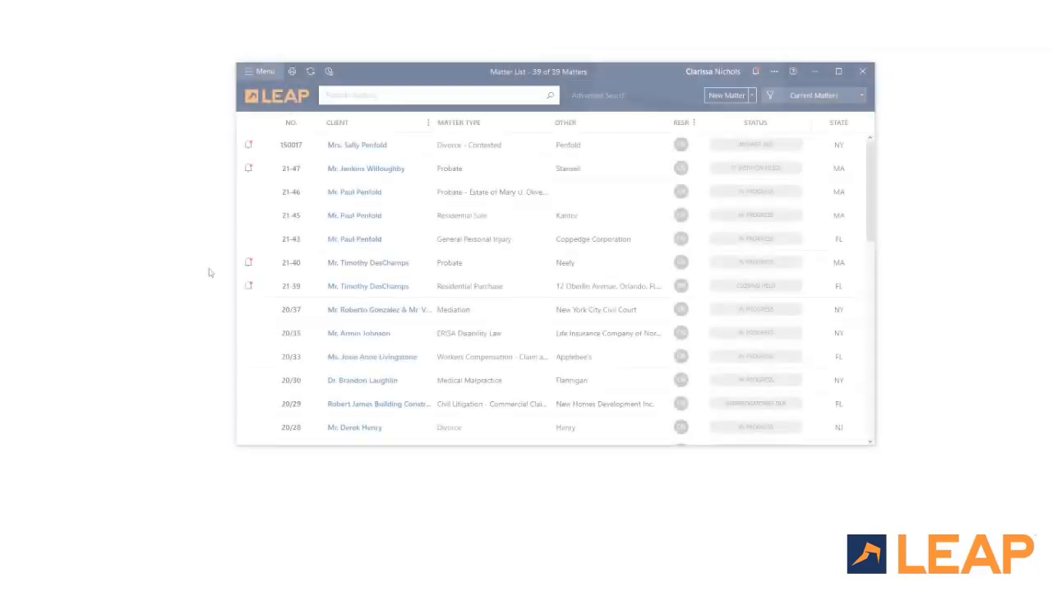
double_click(346, 148)
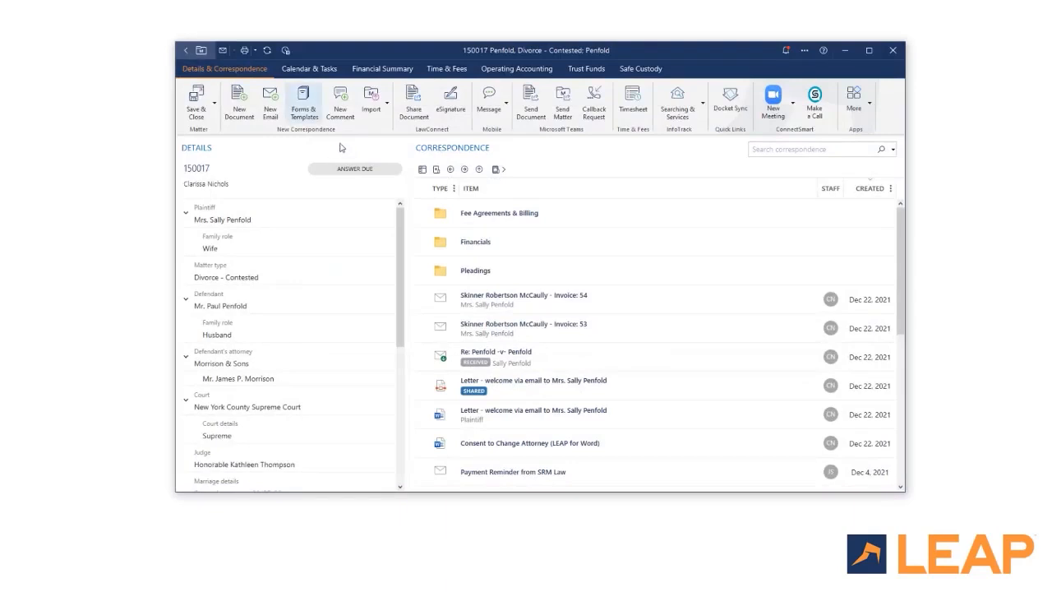
click(303, 107)
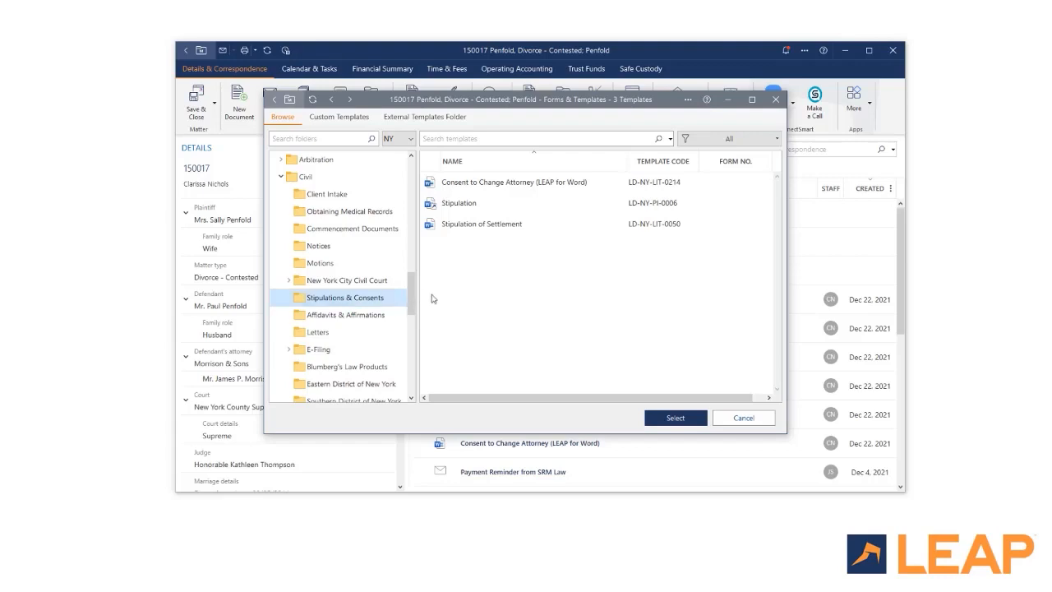
right_click(489, 293)
mouse_move(514, 295)
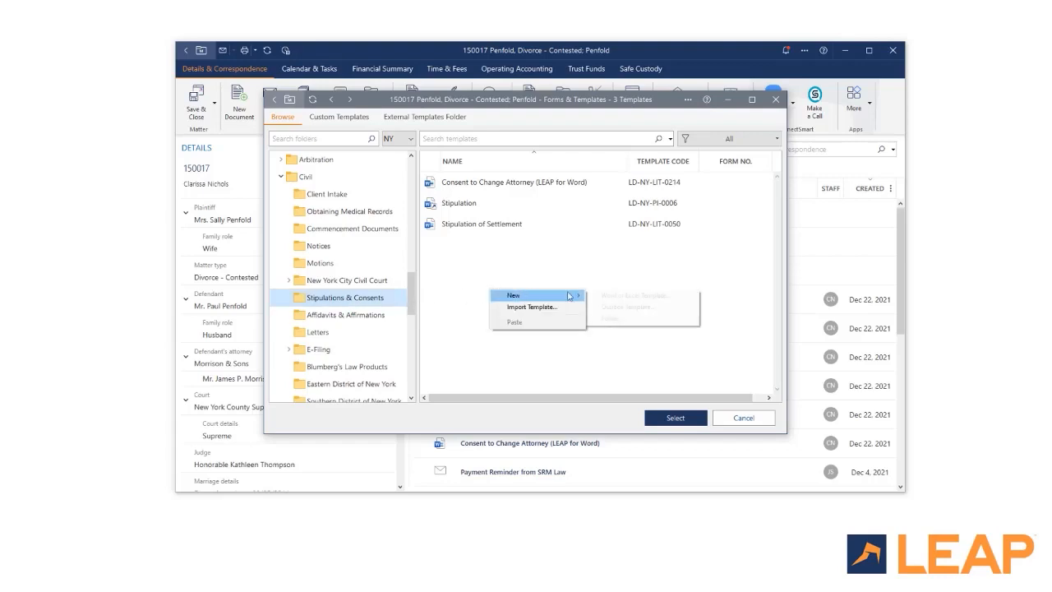
click(615, 296)
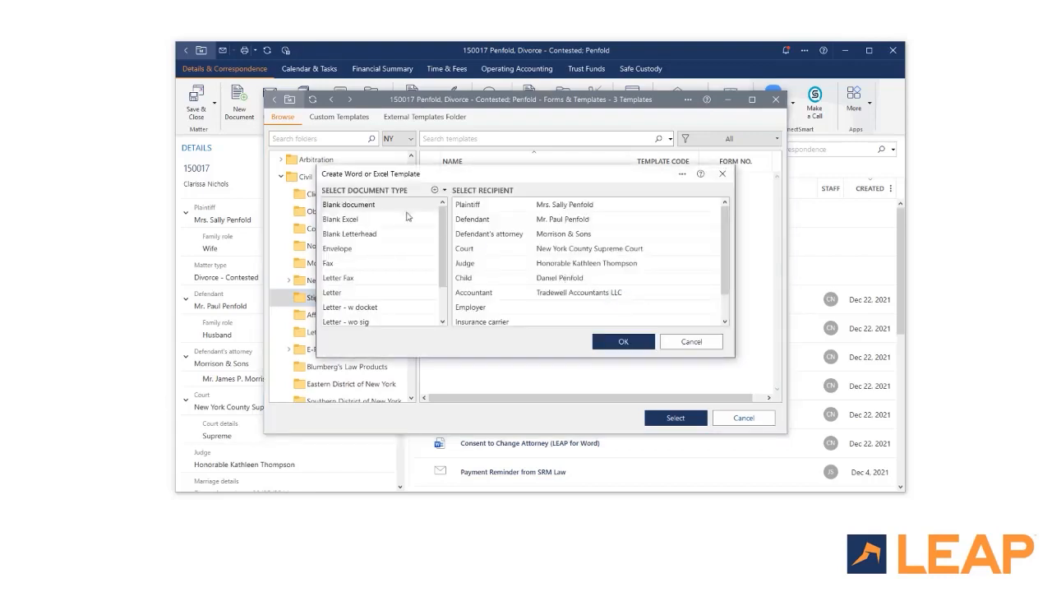
click(390, 208)
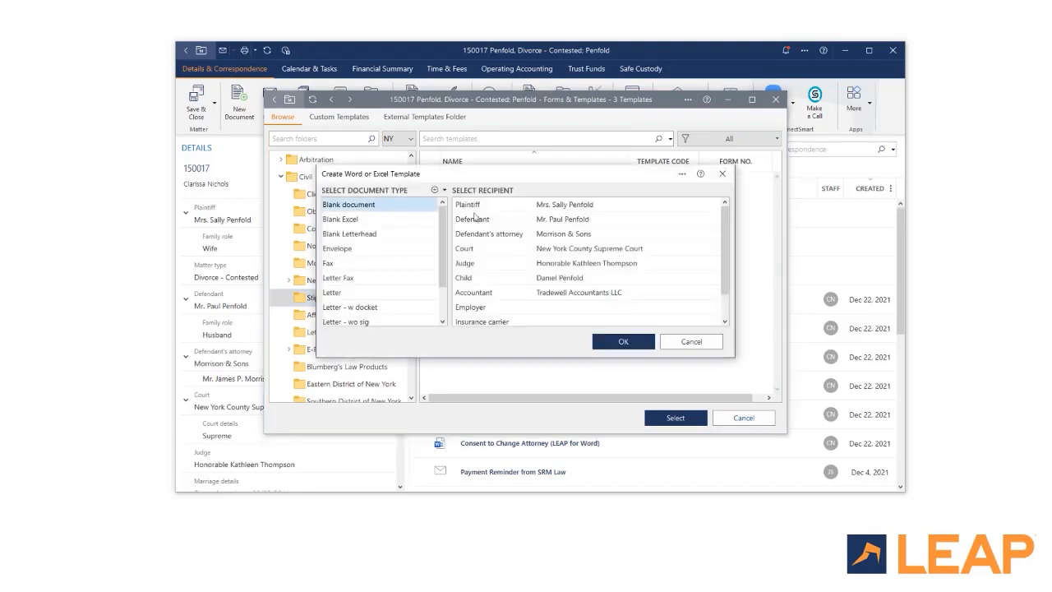
drag(725, 240, 725, 288)
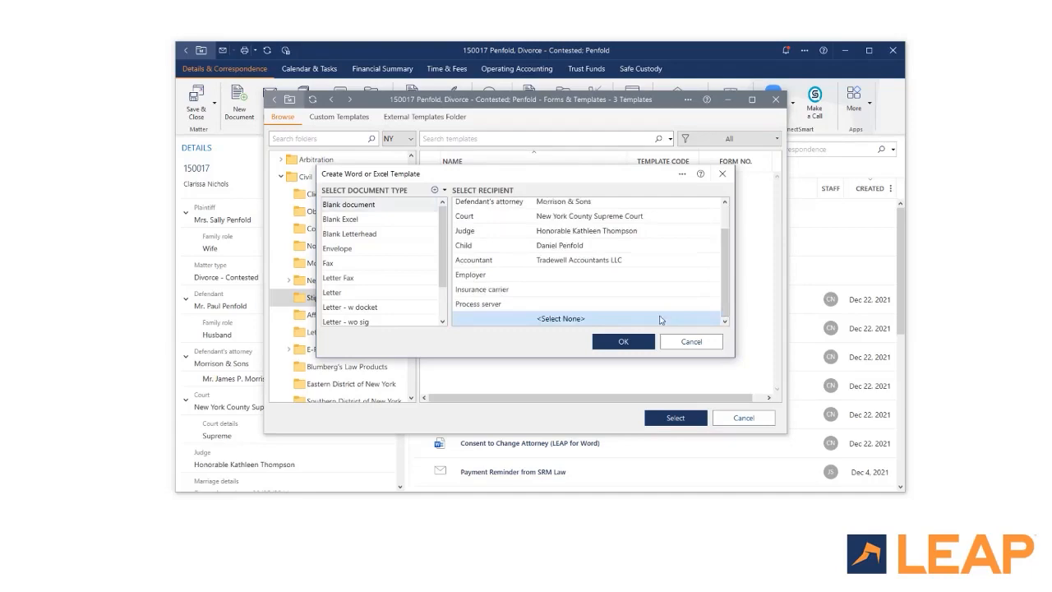
click(622, 344)
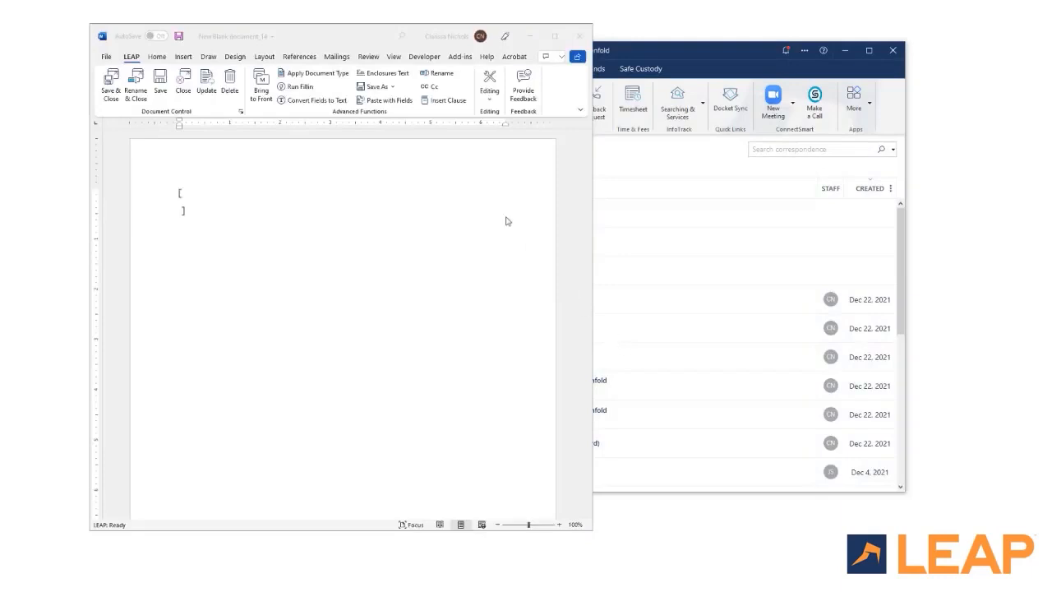
Step: Paste the firm's privacy policy sentence into the blank document as plain text
drag(341, 36, 497, 32)
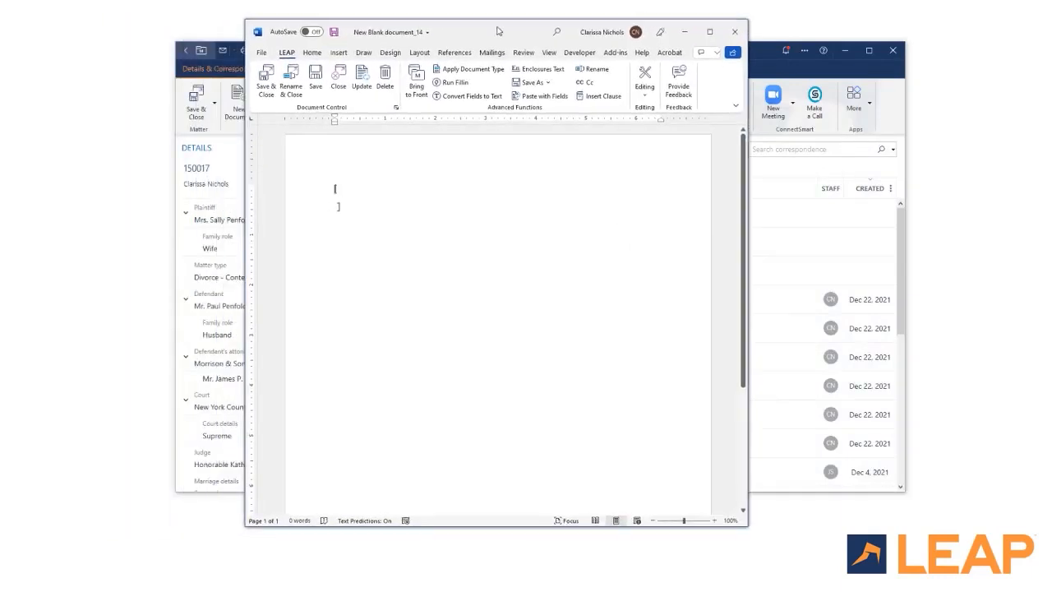
click(338, 190)
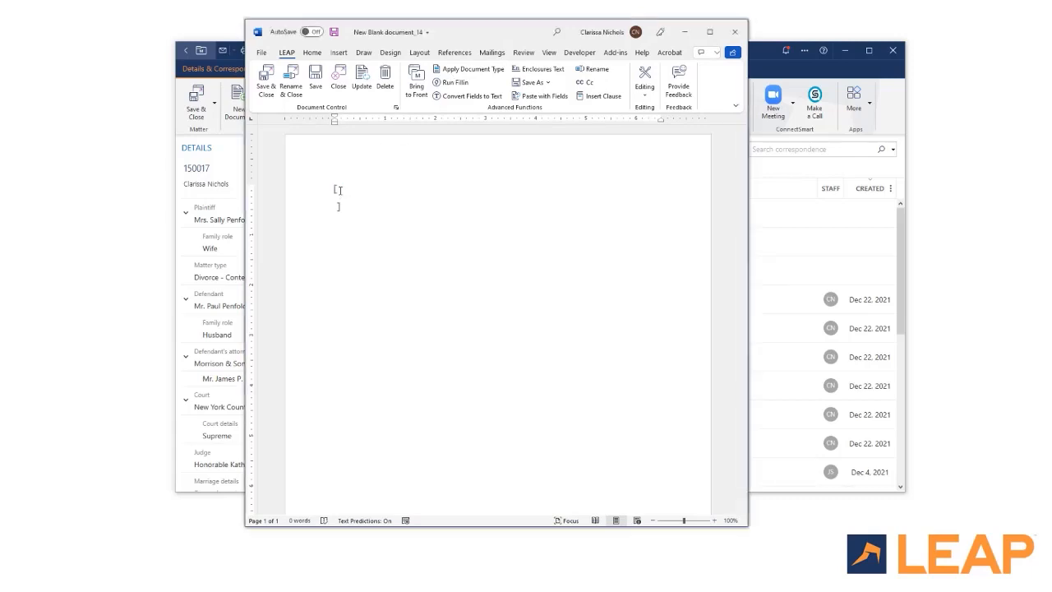
right_click(339, 190)
click(412, 245)
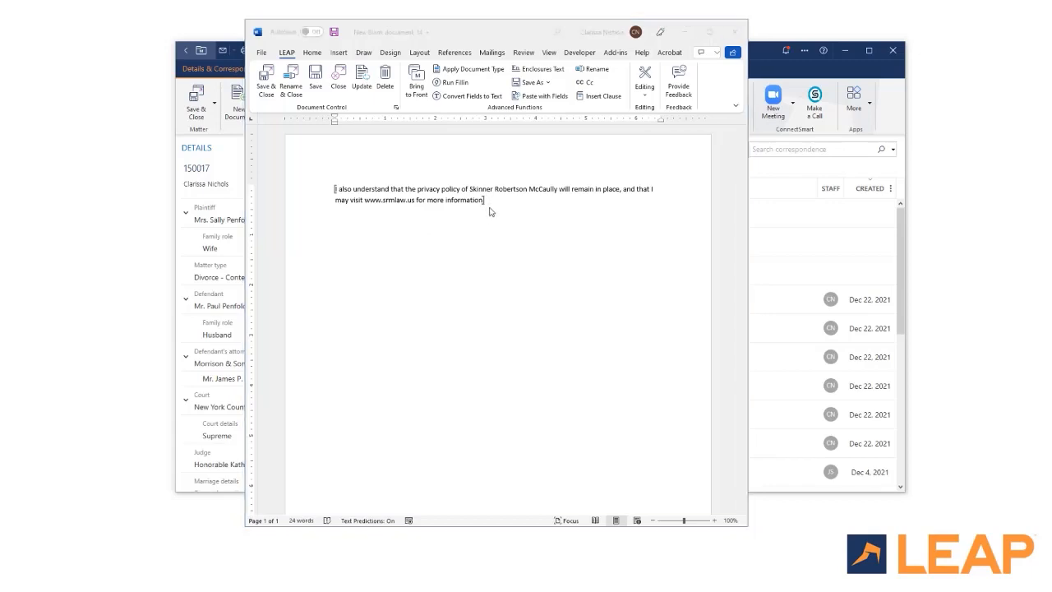
click(647, 93)
Step: Replace the web address in the sentence with the LEAP Firm Details Website field
click(647, 93)
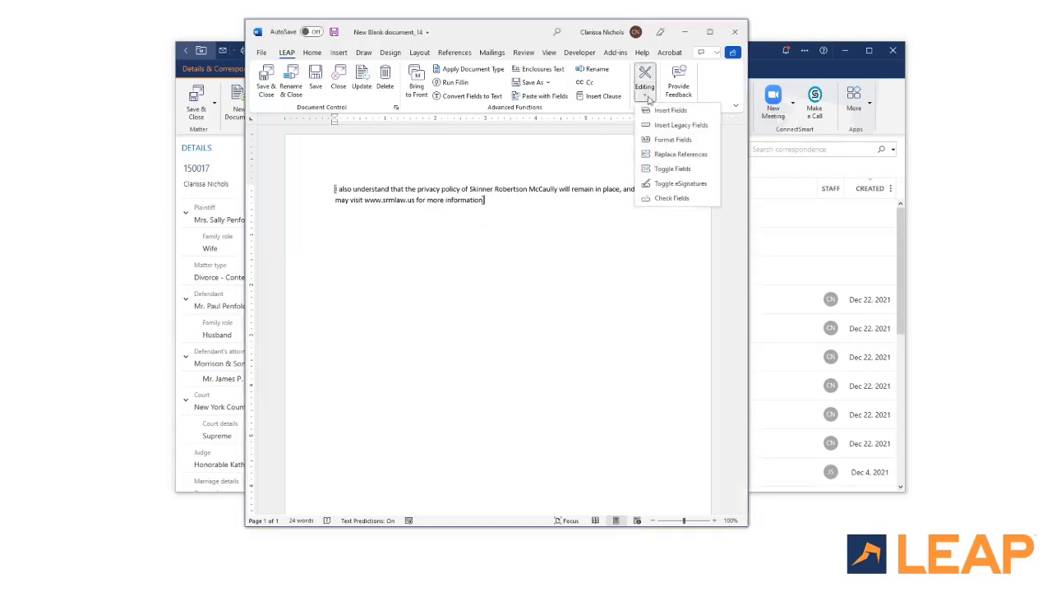
click(661, 115)
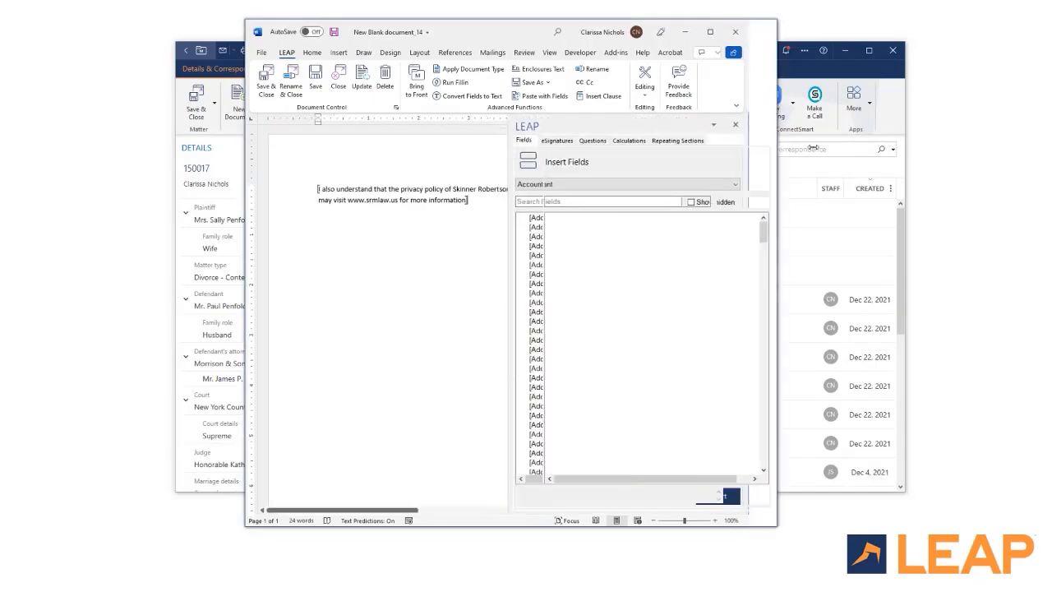
click(738, 183)
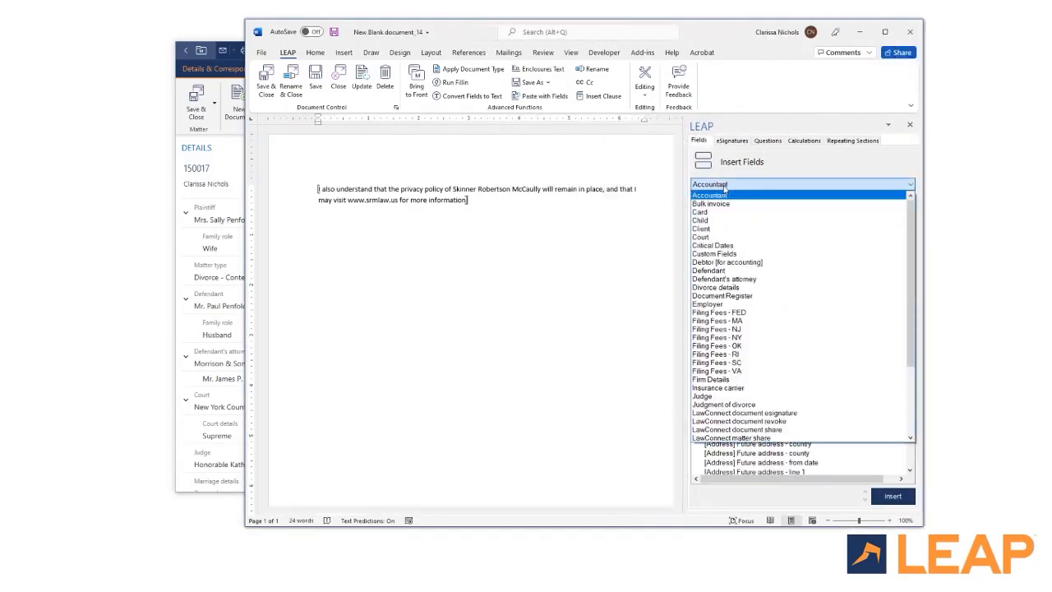
click(712, 381)
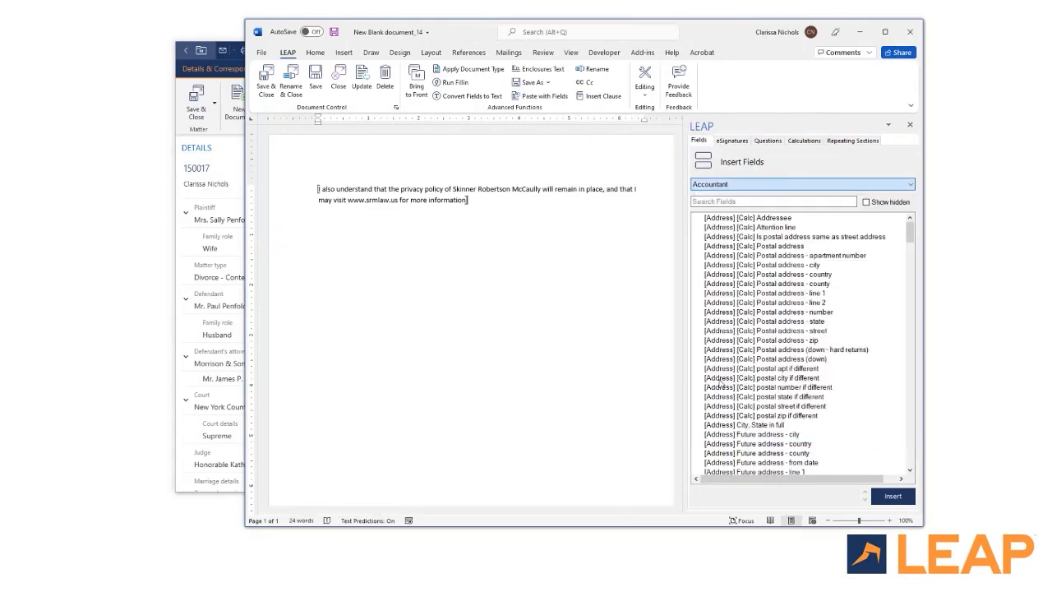
click(737, 201)
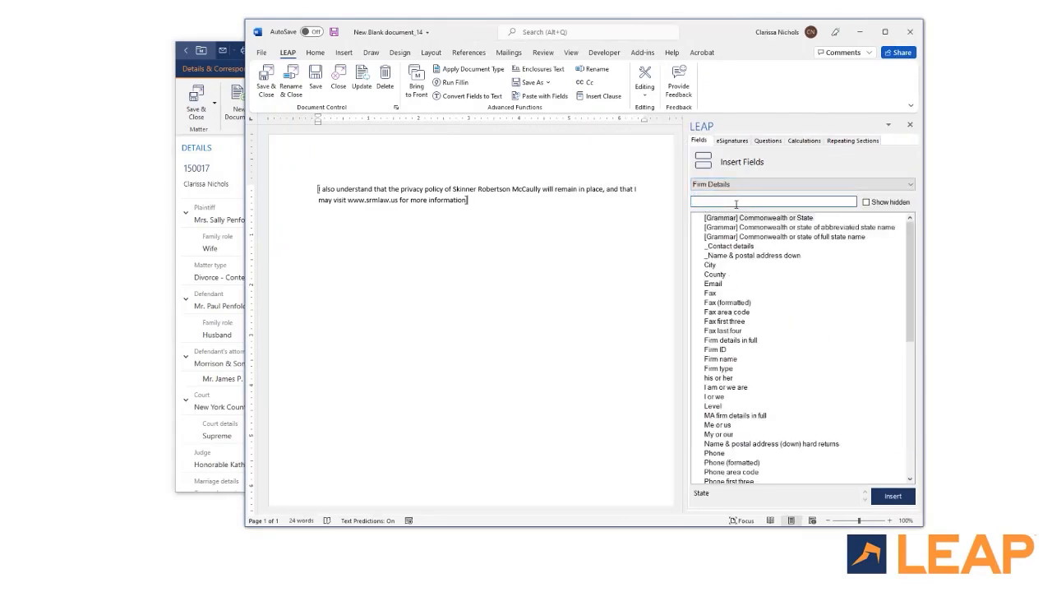
text(web)
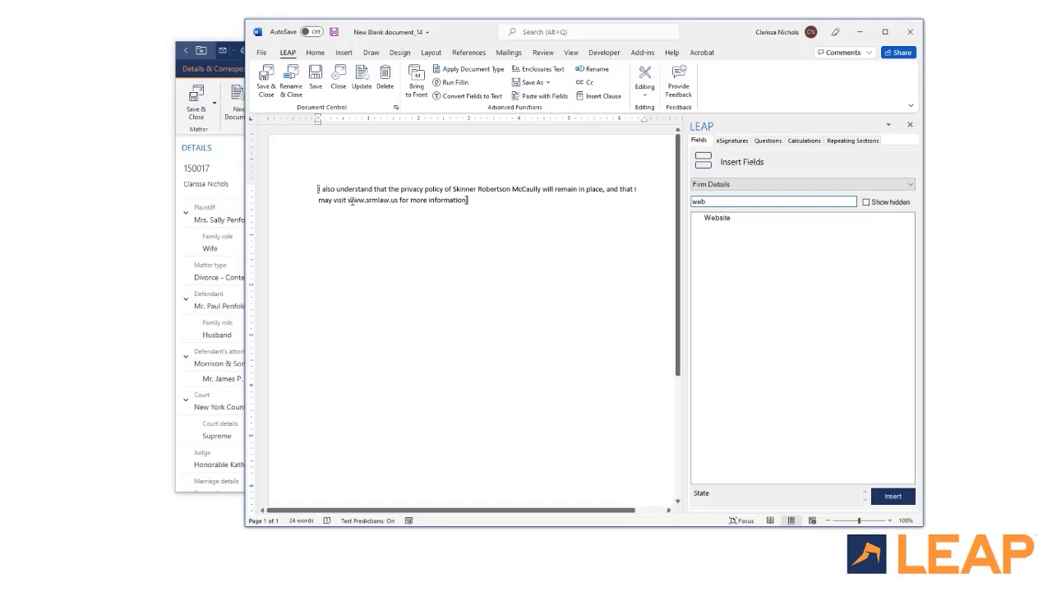
drag(349, 201, 399, 207)
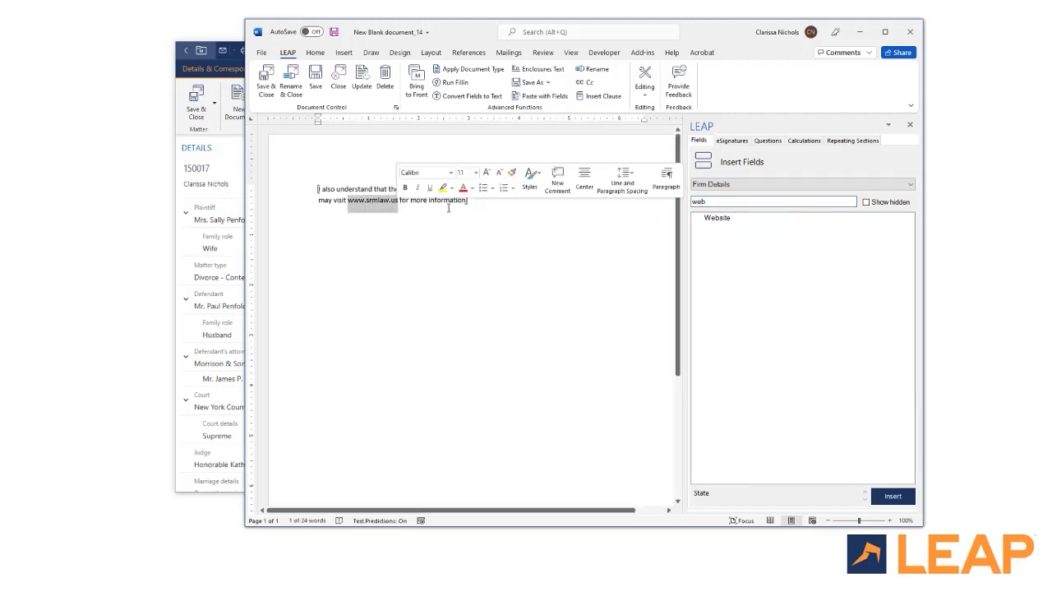
click(721, 220)
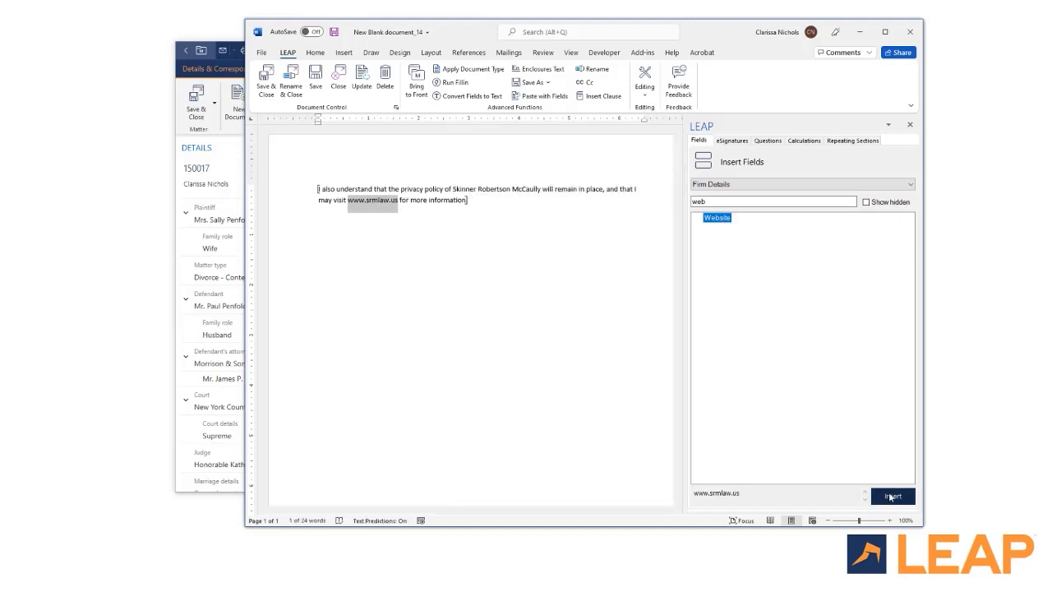
click(891, 497)
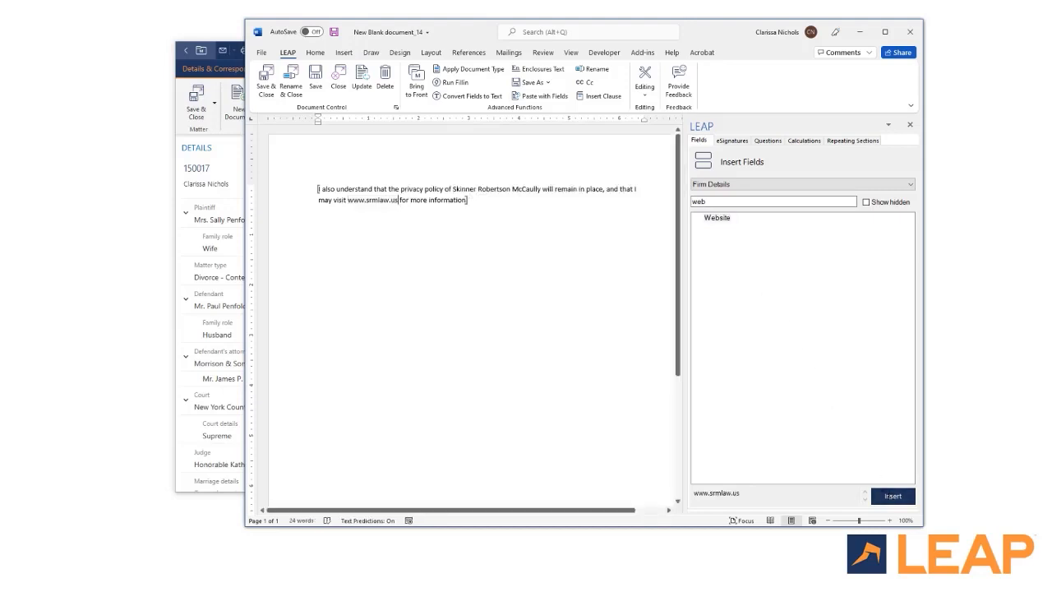
Step: Replace the firm name in the sentence with the Firm_name field
drag(460, 189, 541, 189)
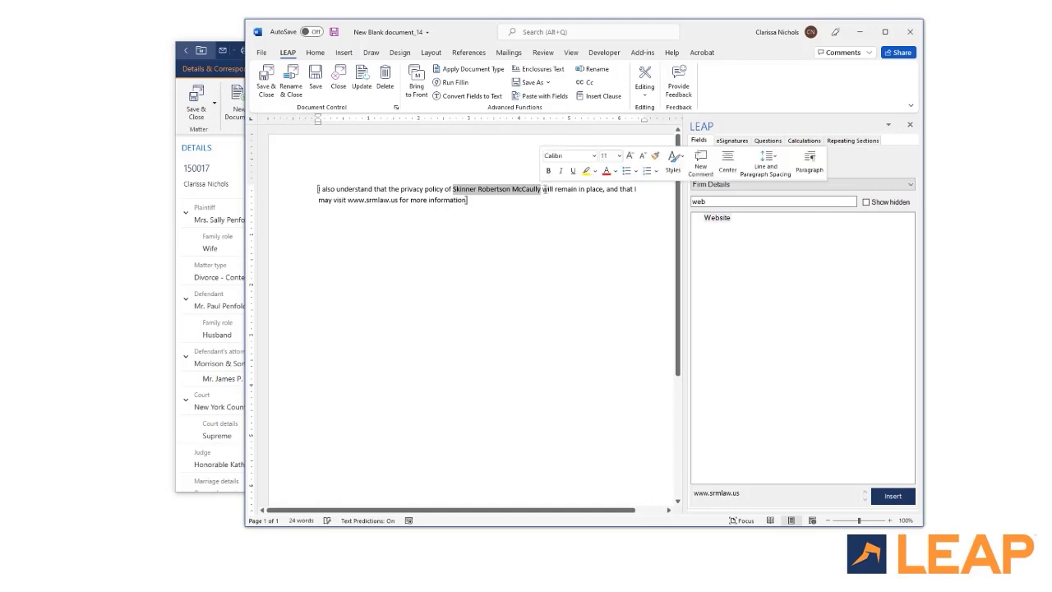
click(714, 200)
text(name)
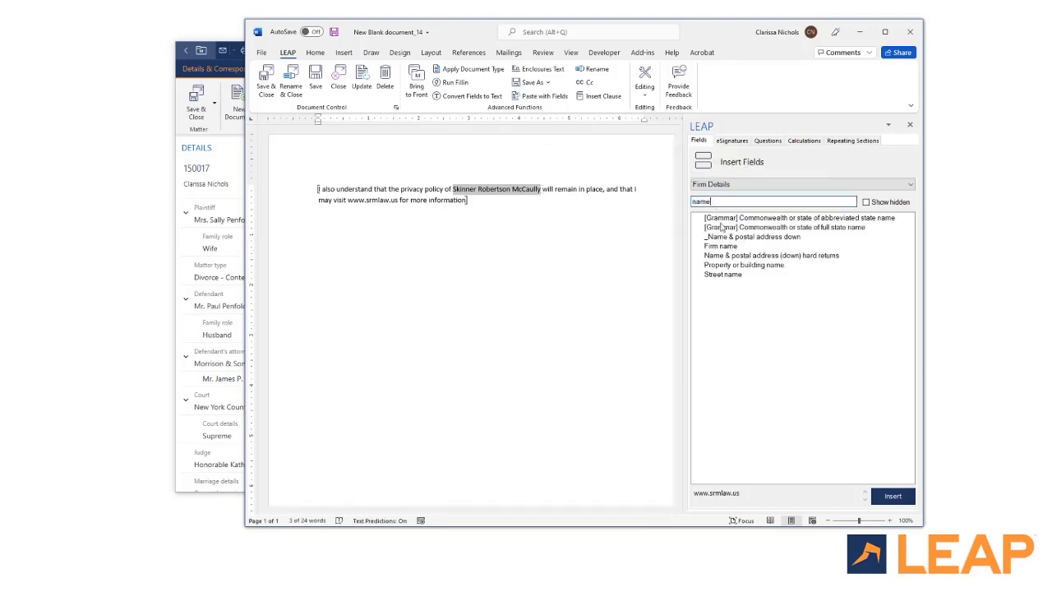
click(721, 245)
click(891, 497)
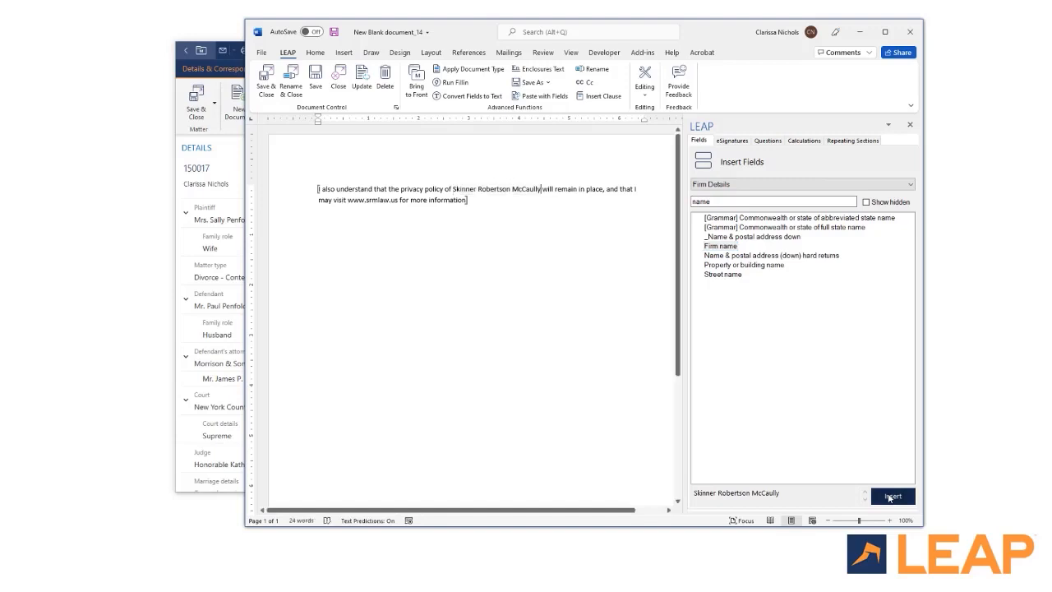
Step: Toggle field codes on and off to check the merged firm name and website
click(645, 82)
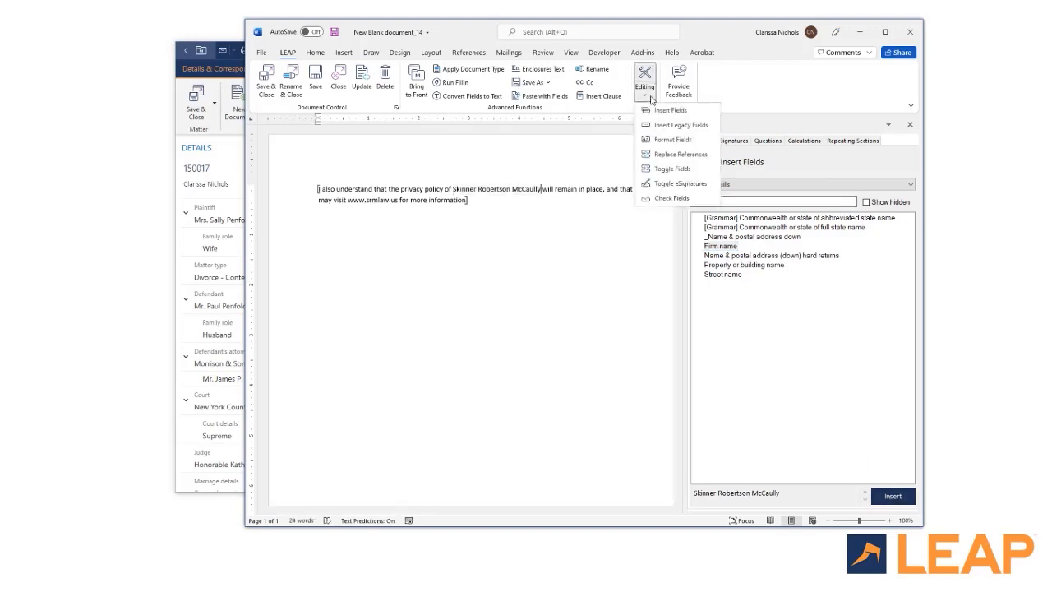
click(670, 169)
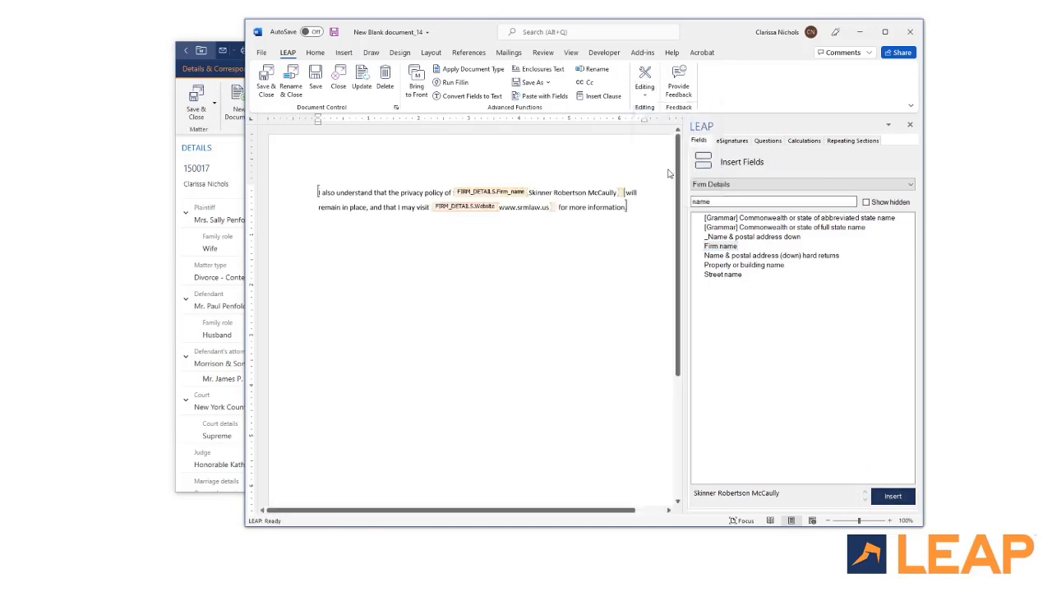
click(645, 82)
click(670, 169)
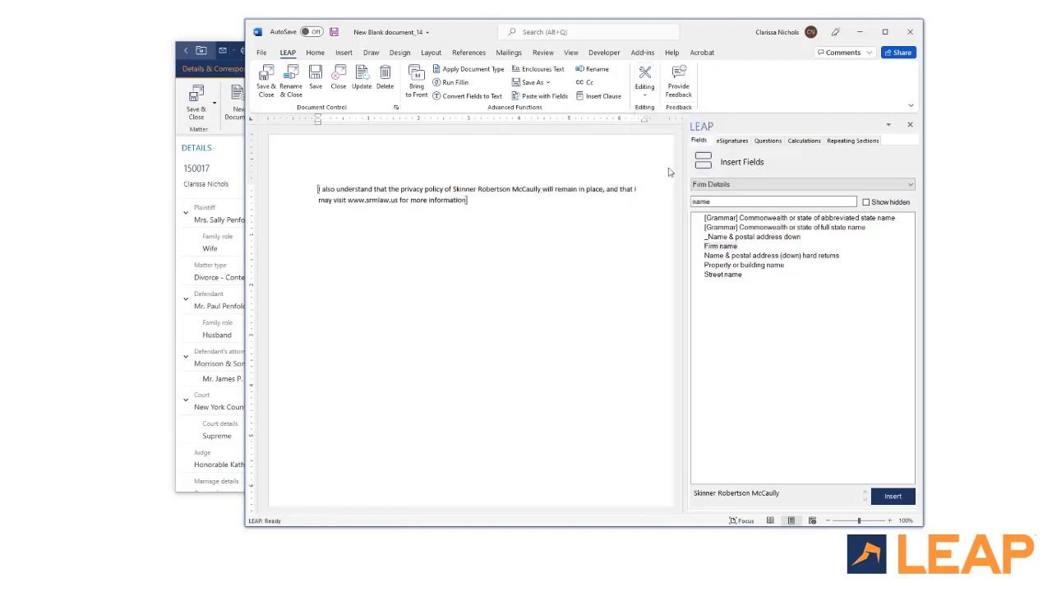
Step: Close the fields pane and save the clause as 'privacy policy clause'
click(910, 125)
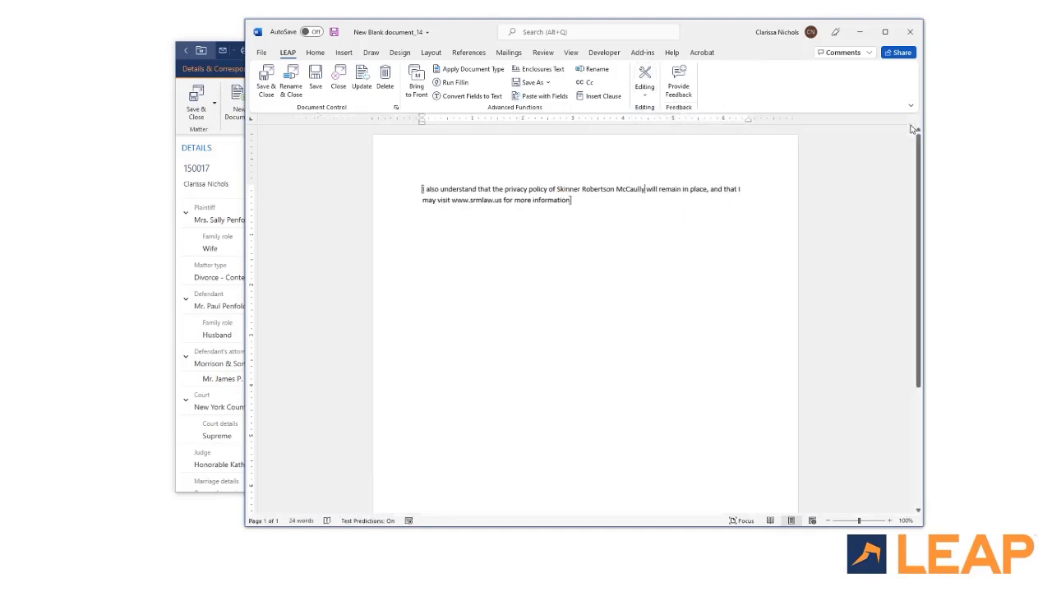
click(265, 80)
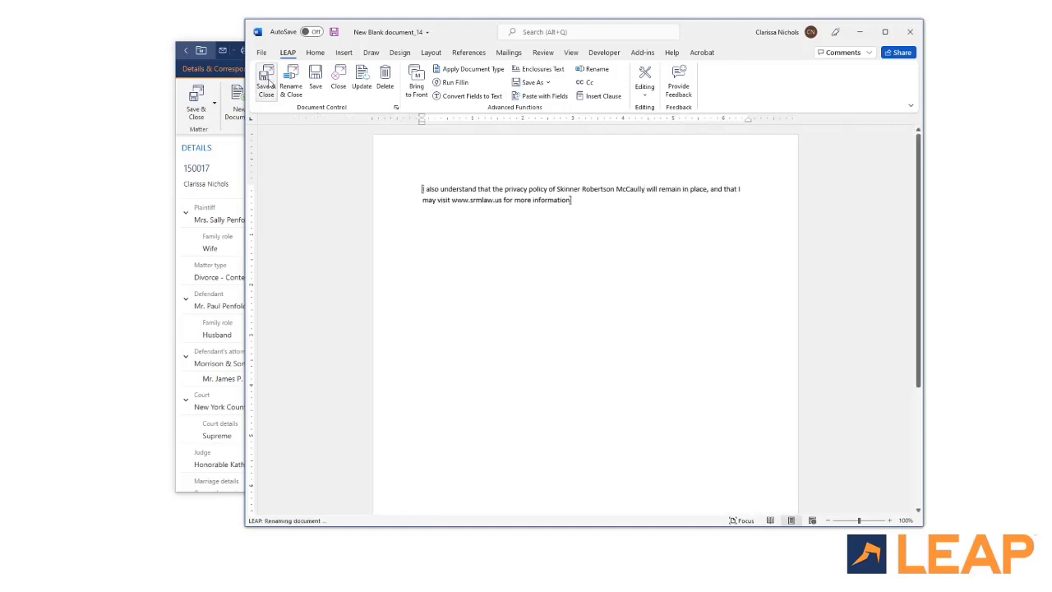
text(p)
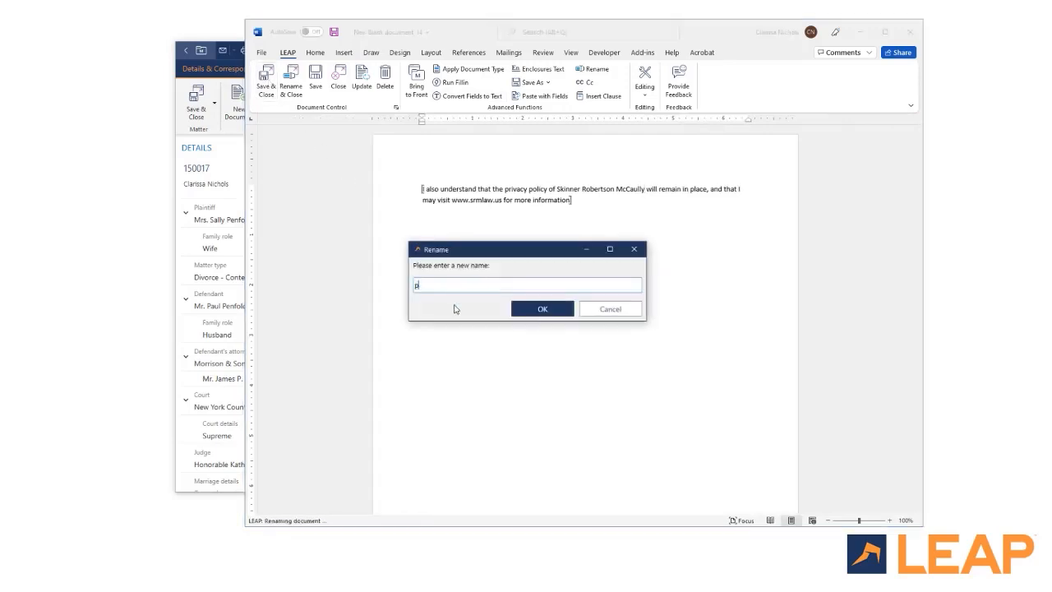
text(rivacy policy clause)
click(541, 309)
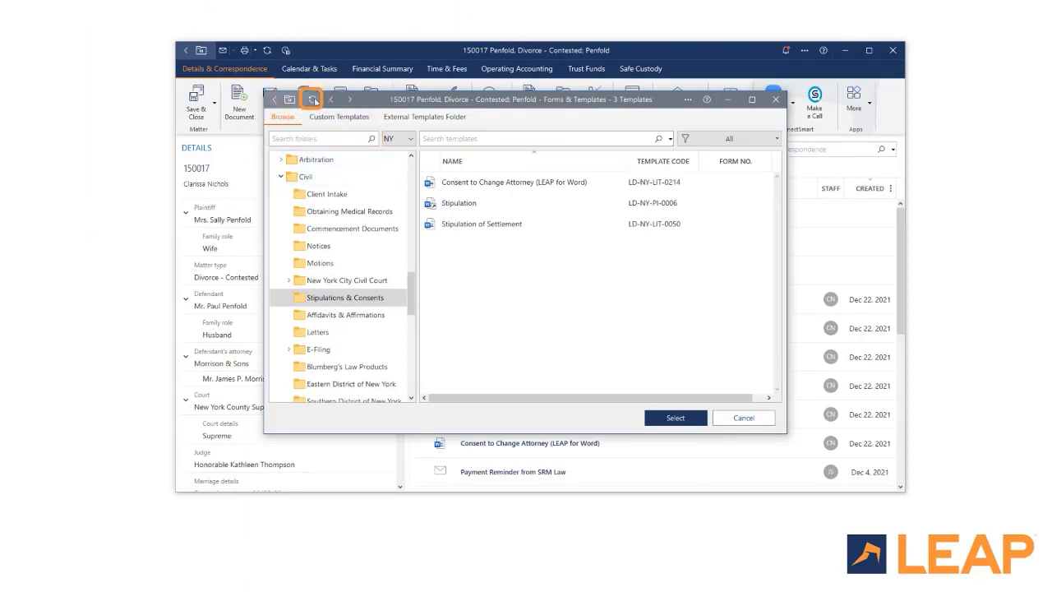
Step: Change the privacy policy clause template's class to Clause and refresh the template list
click(313, 99)
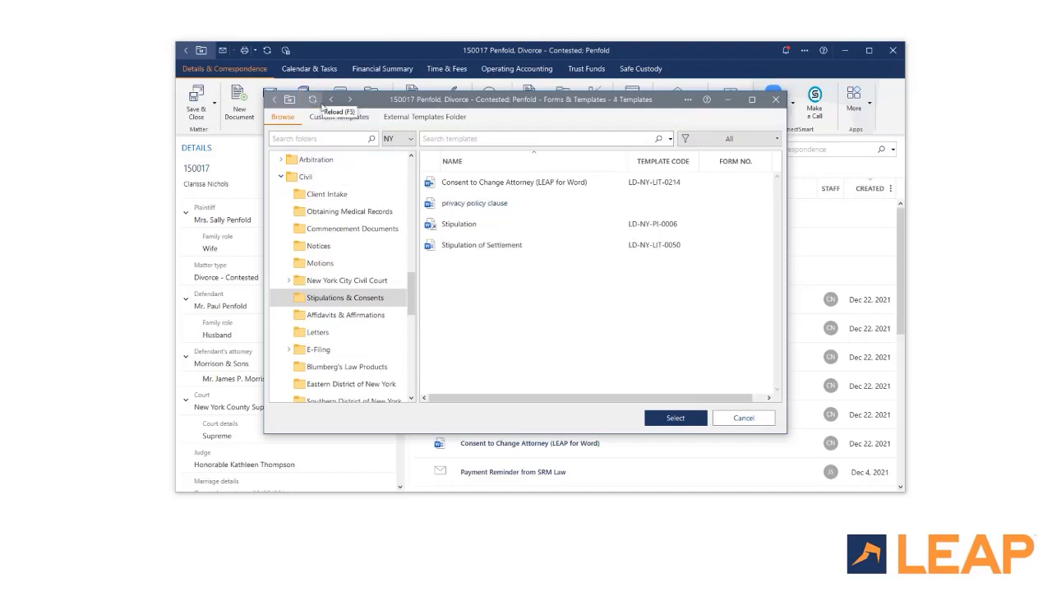
right_click(489, 207)
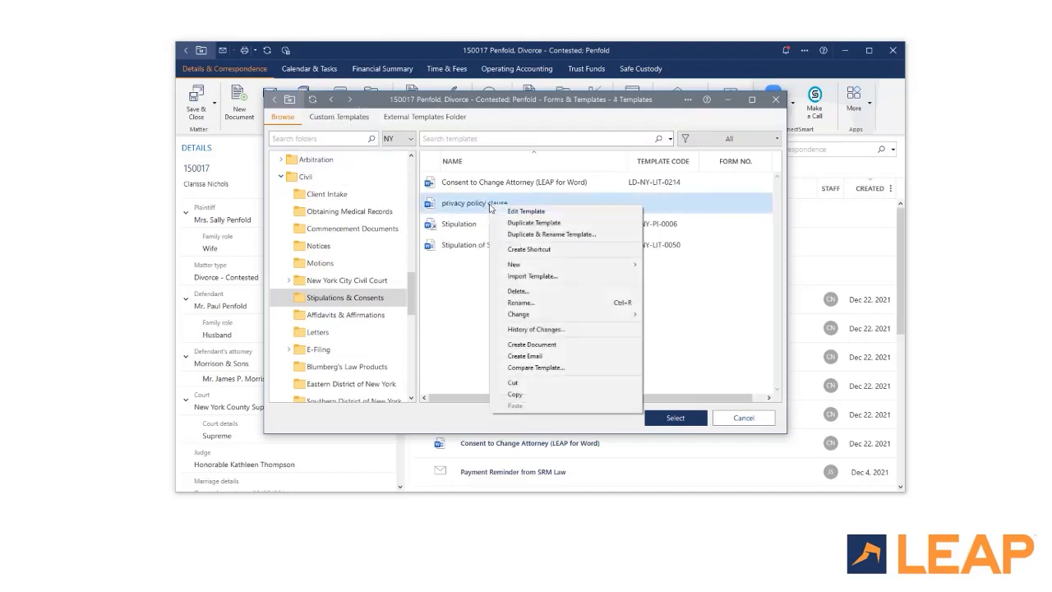
mouse_move(537, 315)
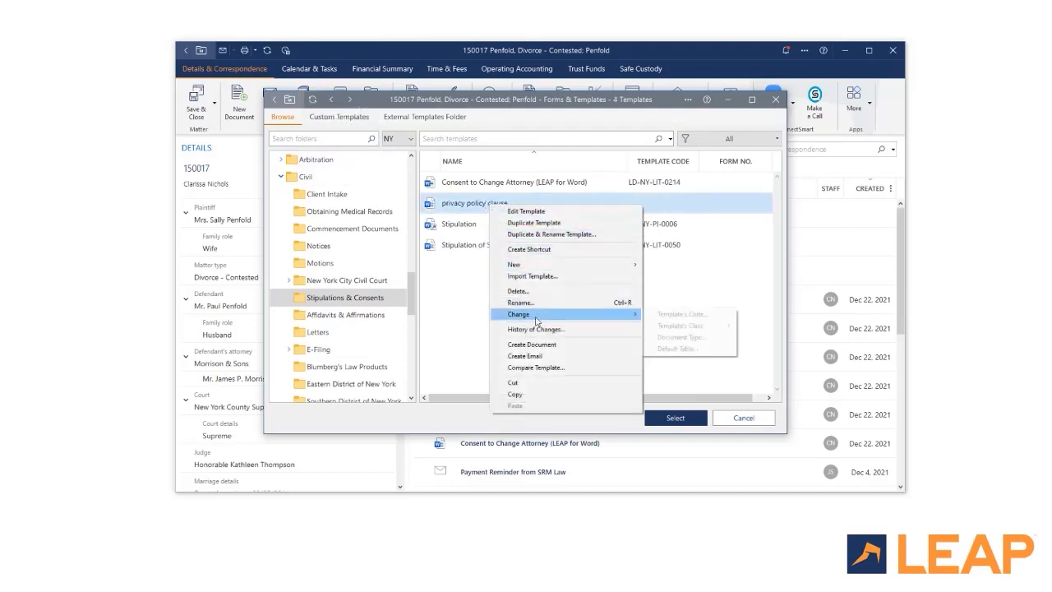
mouse_move(692, 329)
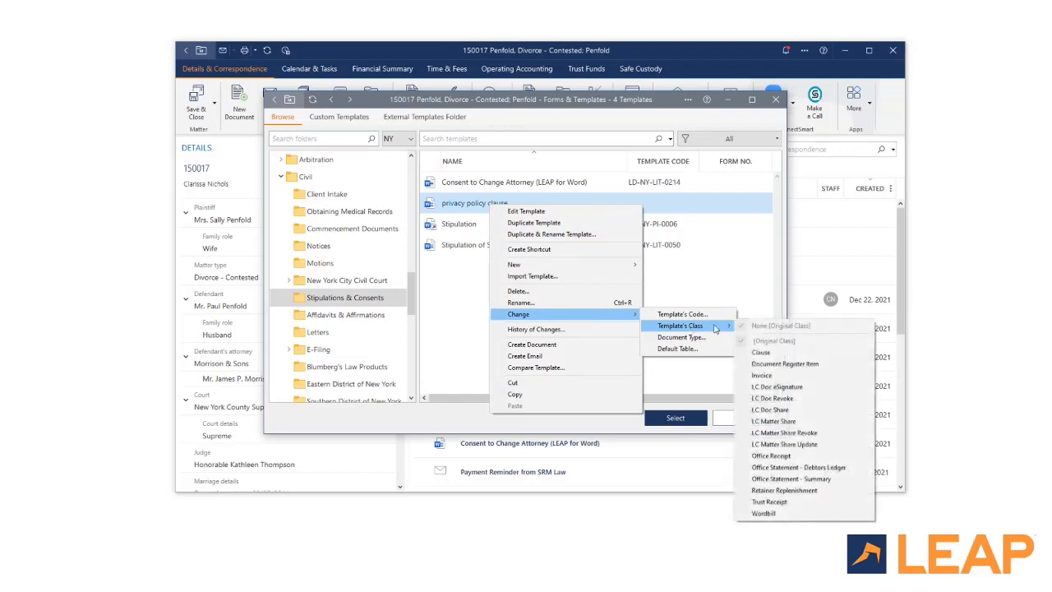
click(769, 356)
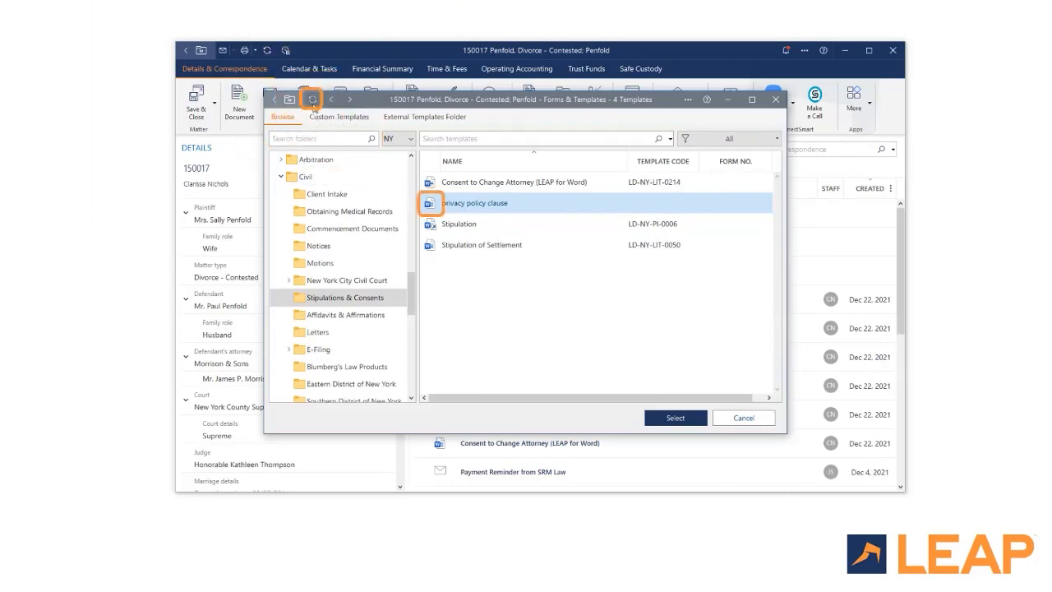
click(313, 102)
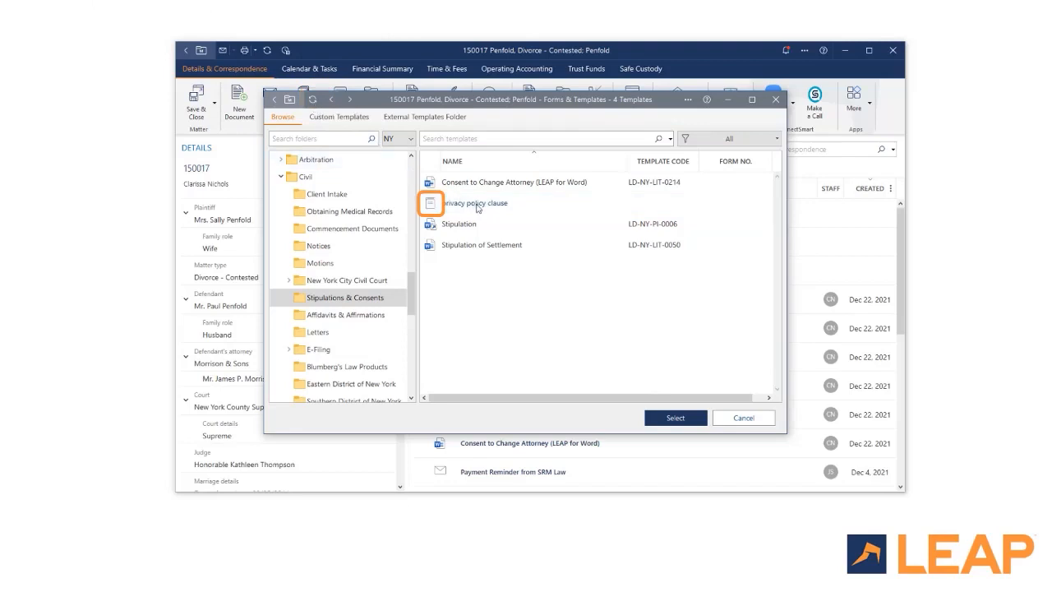
click(478, 208)
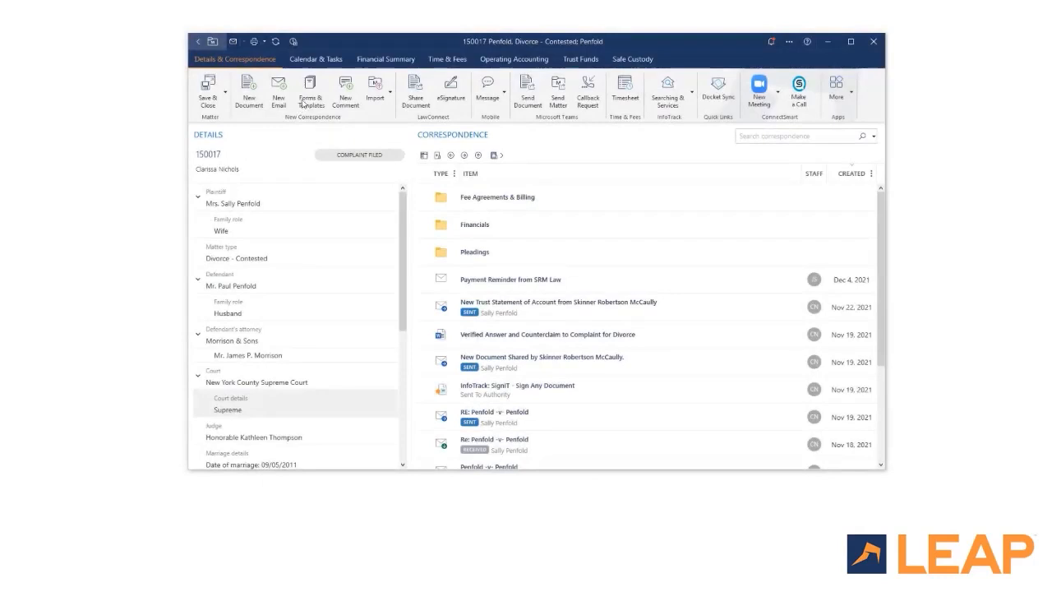
Step: Generate a document from the Consent to Change Attorney (LEAP for Word) template
click(306, 100)
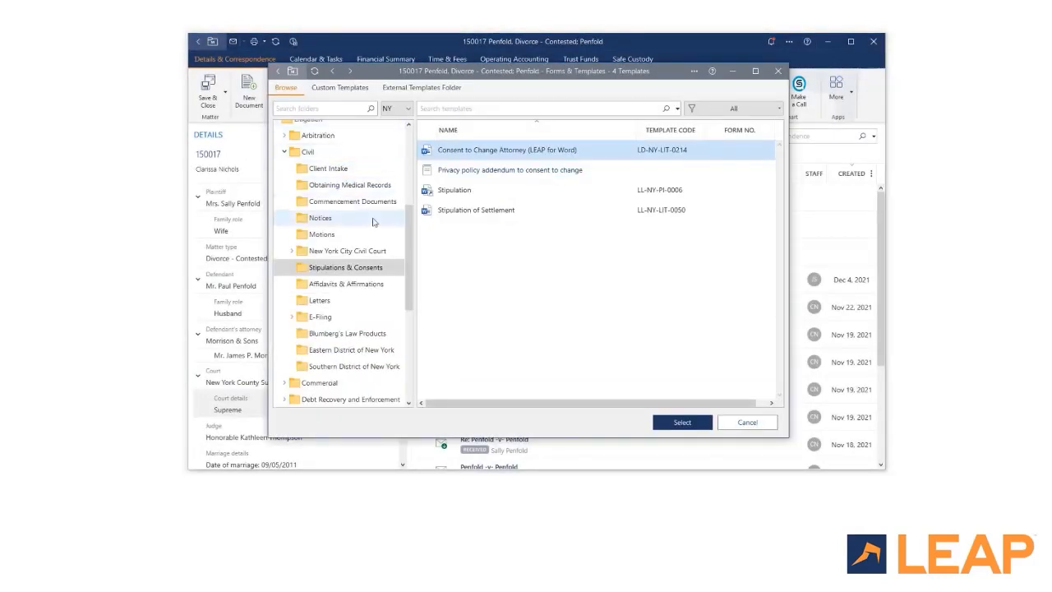
click(672, 427)
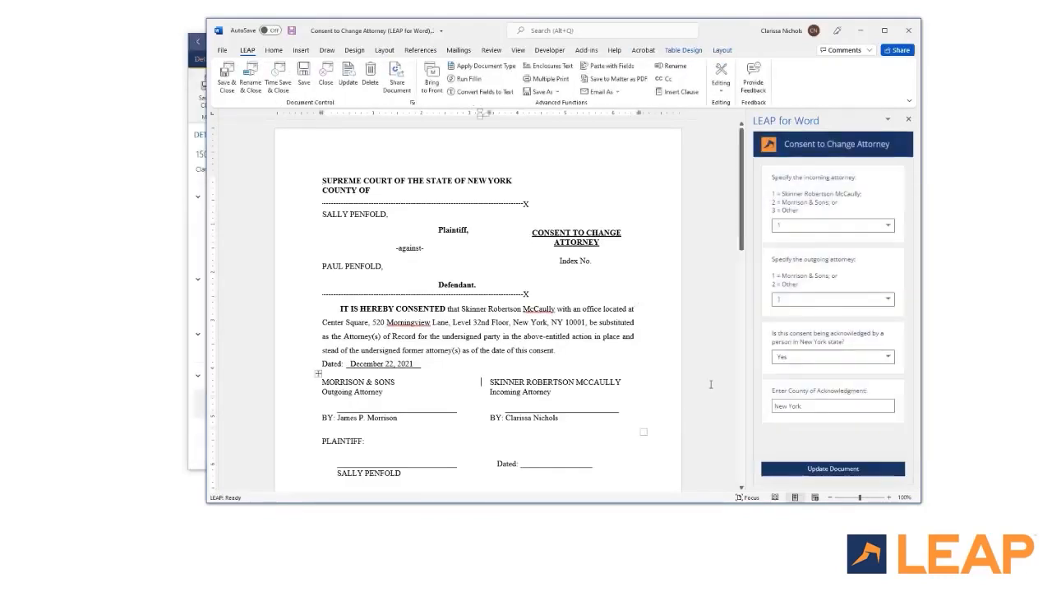
Step: Set incoming and outgoing attorney to 1 and update the document
click(846, 234)
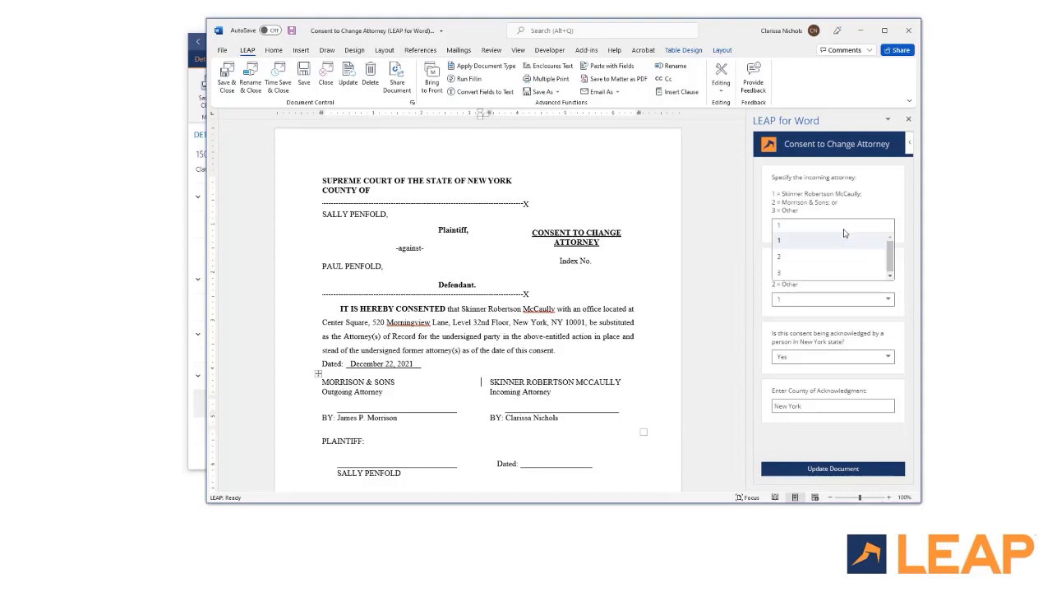
click(843, 245)
click(840, 301)
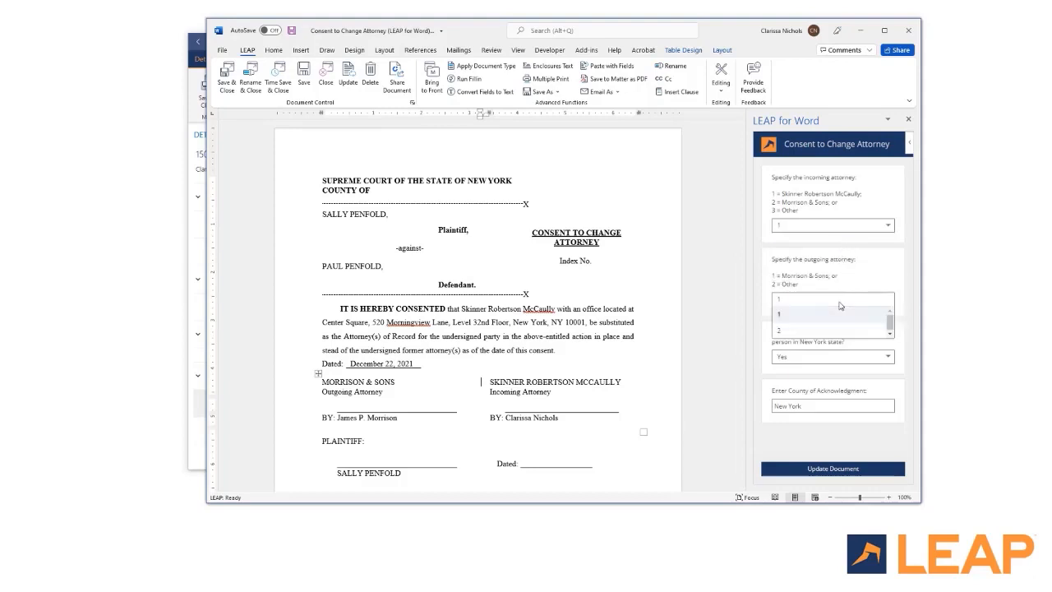
click(841, 319)
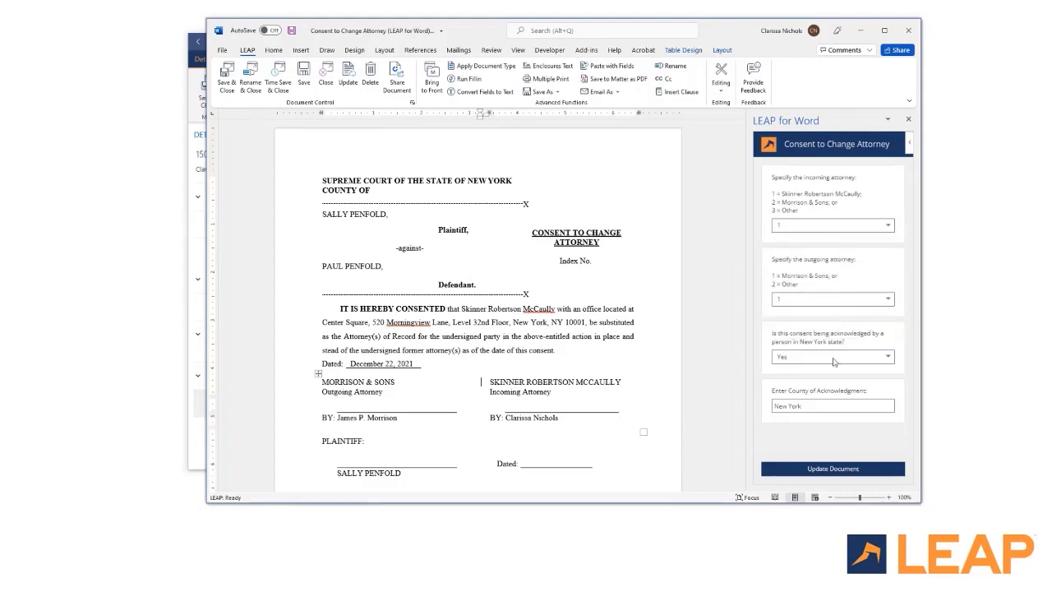
click(826, 469)
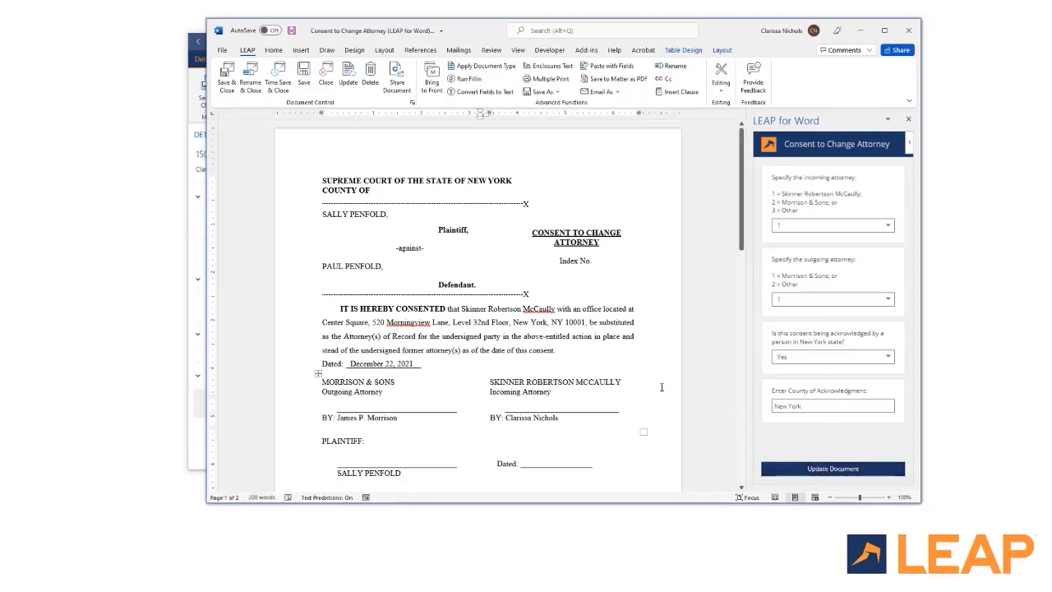
Step: Insert the privacy policy clause below the consent paragraph, then save to the matter with time
click(559, 350)
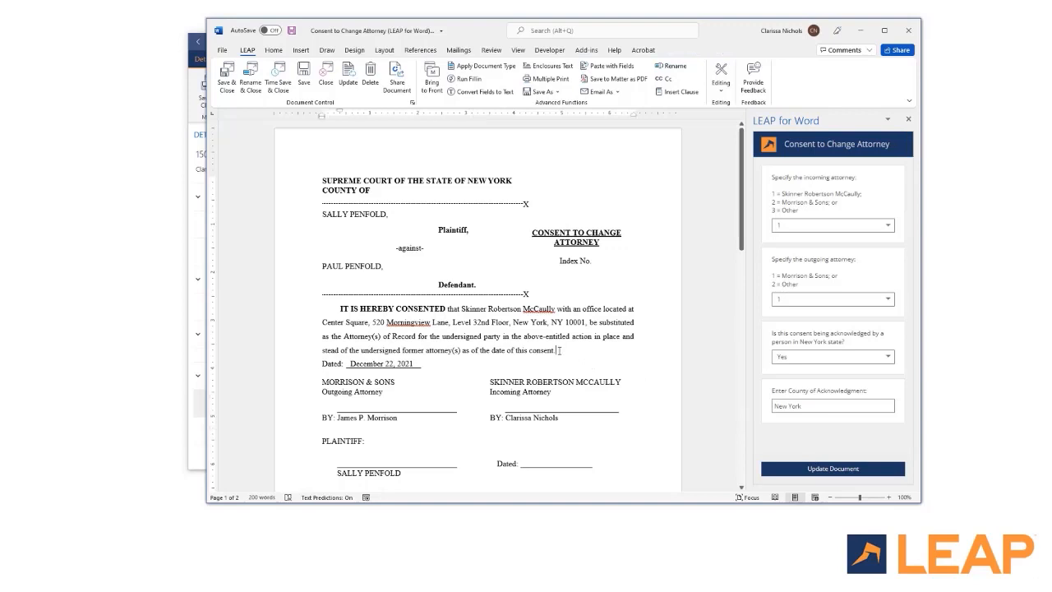
key(Return)
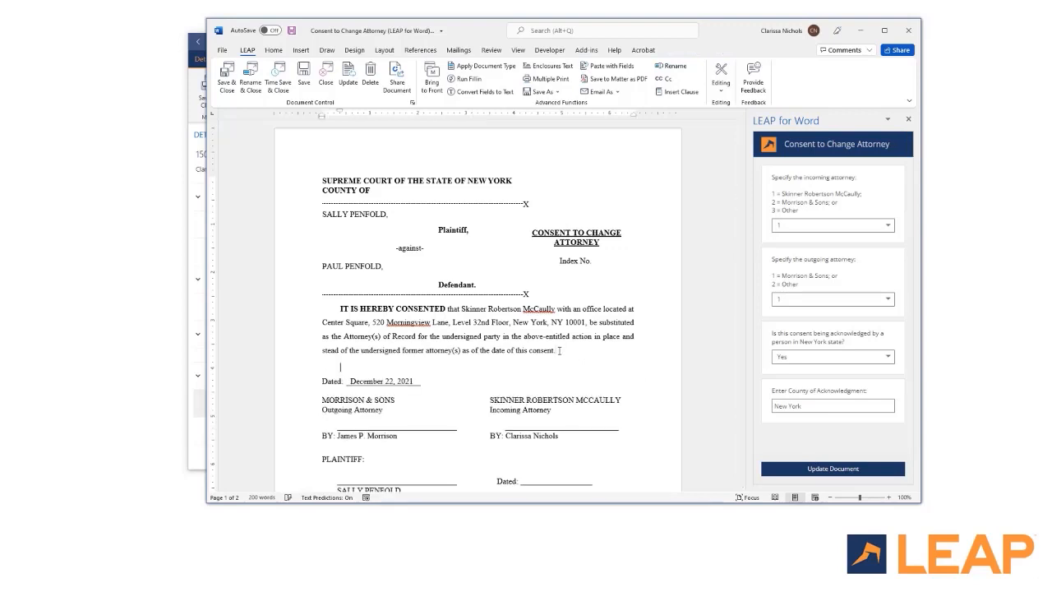
click(672, 93)
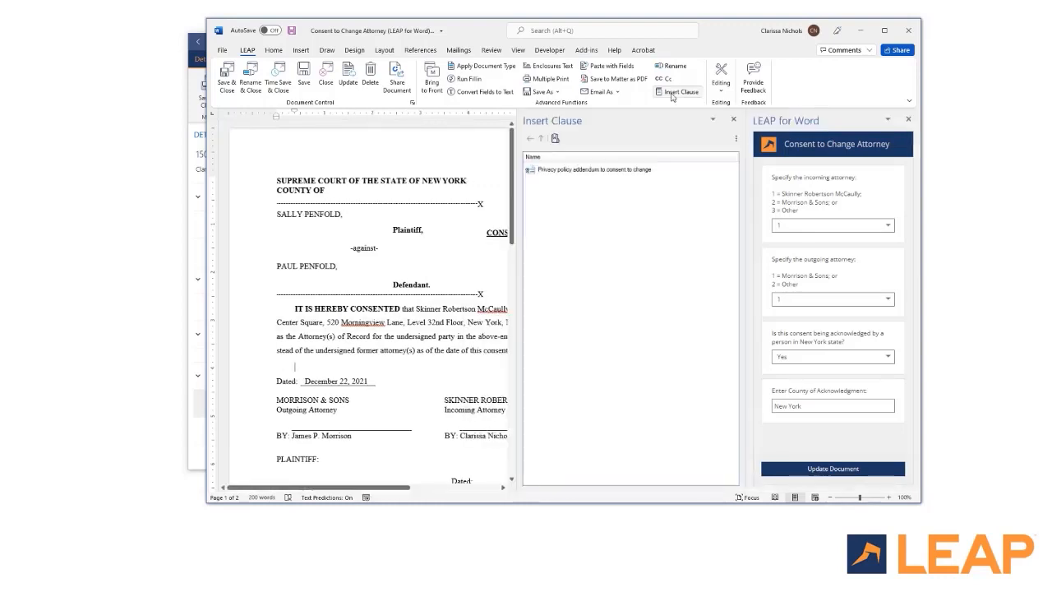
click(656, 172)
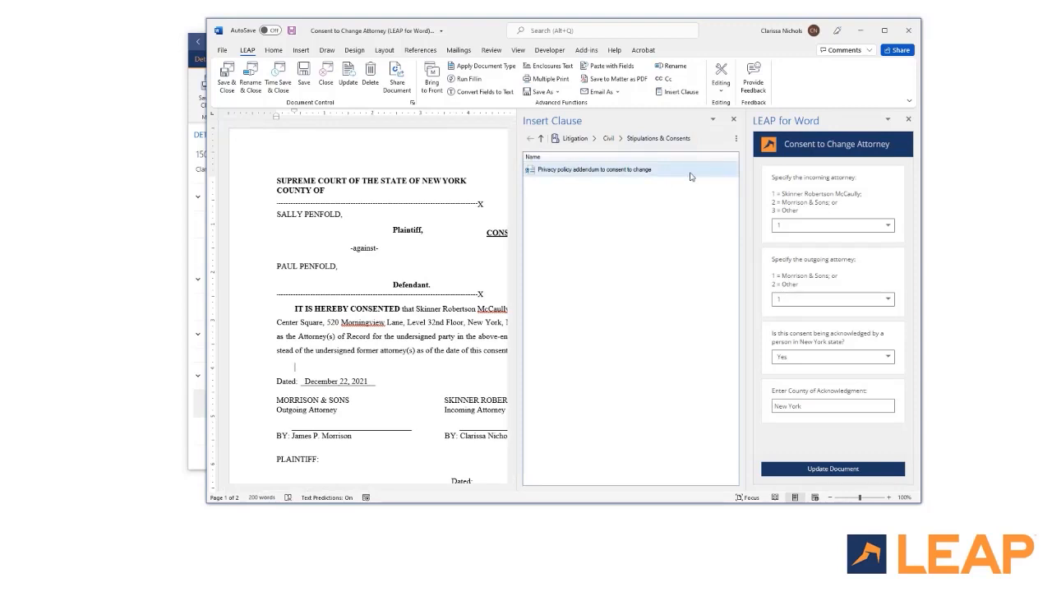
double_click(691, 174)
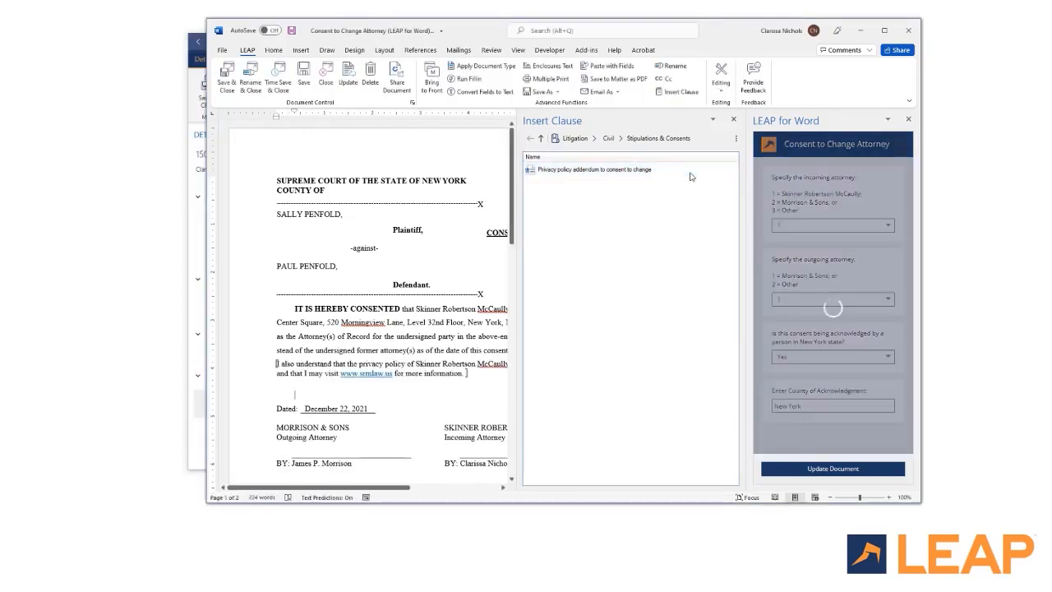
click(733, 119)
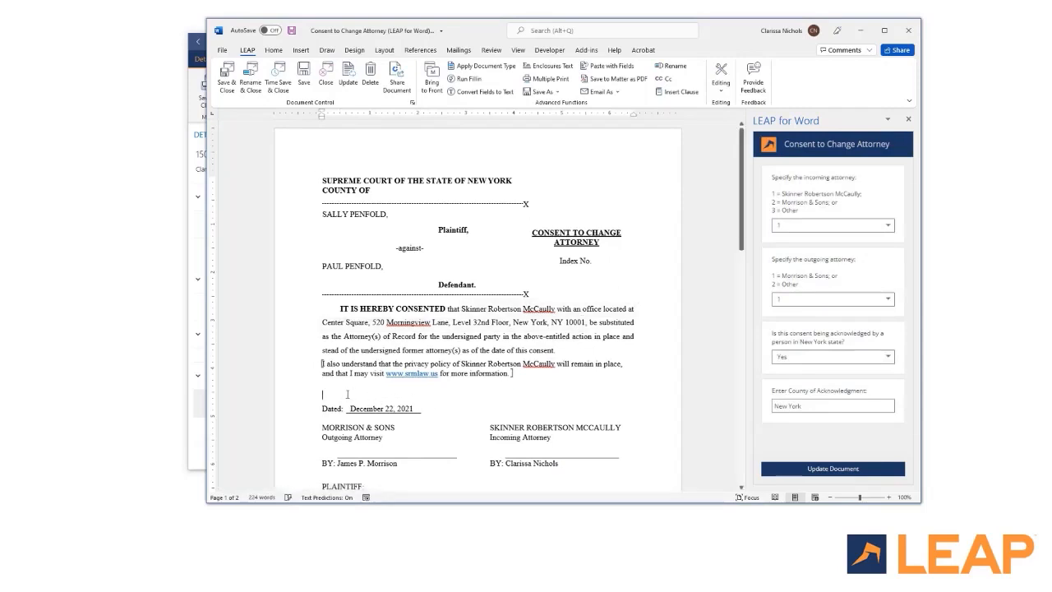
key(BackSpace)
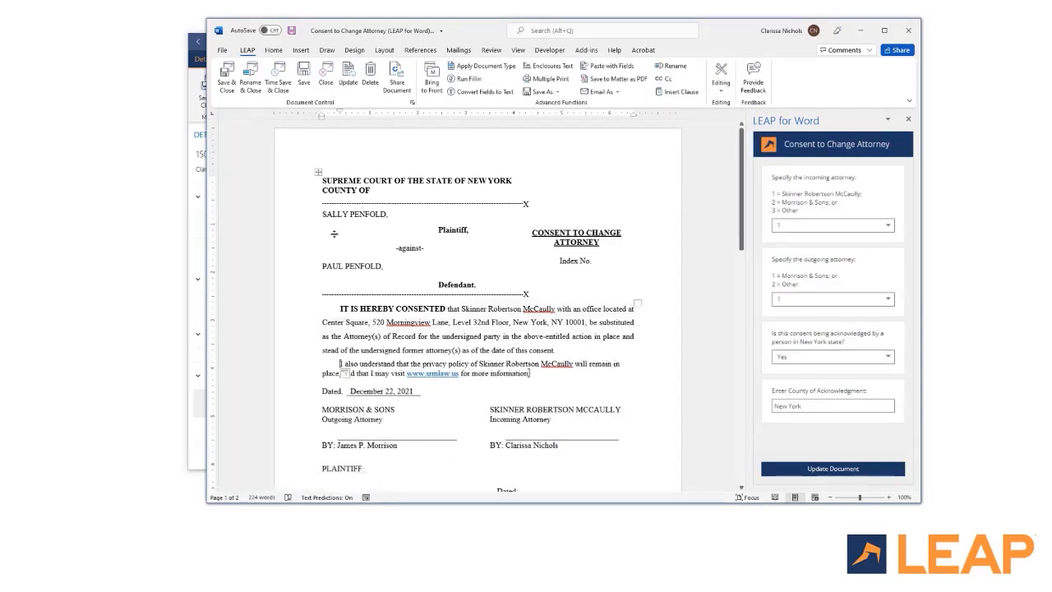
click(277, 70)
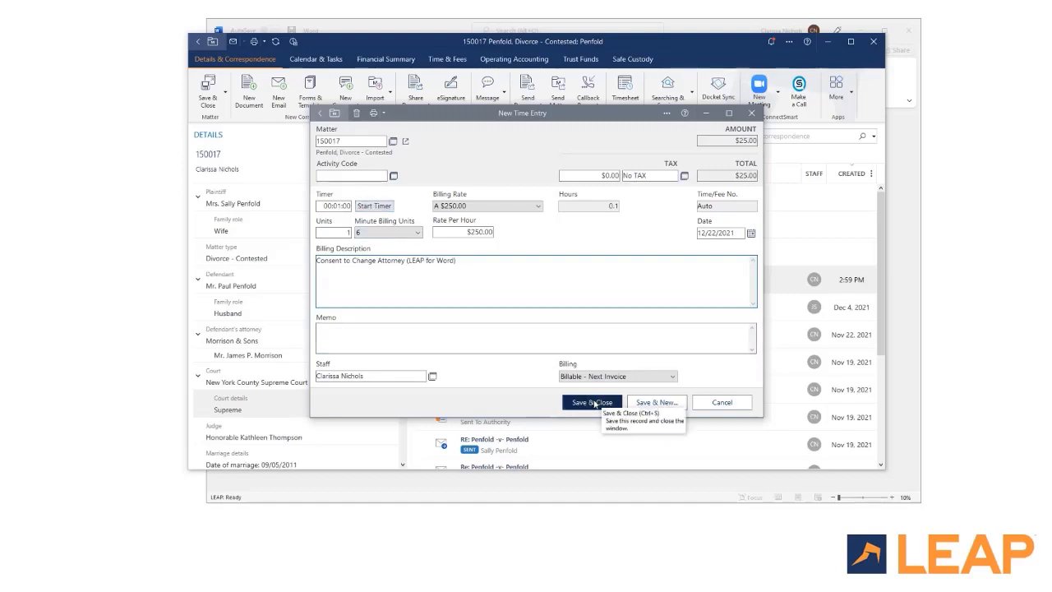
Step: Save the 0.1-hour, $25.00 time entry and view the matter's Time & Fees list
click(593, 402)
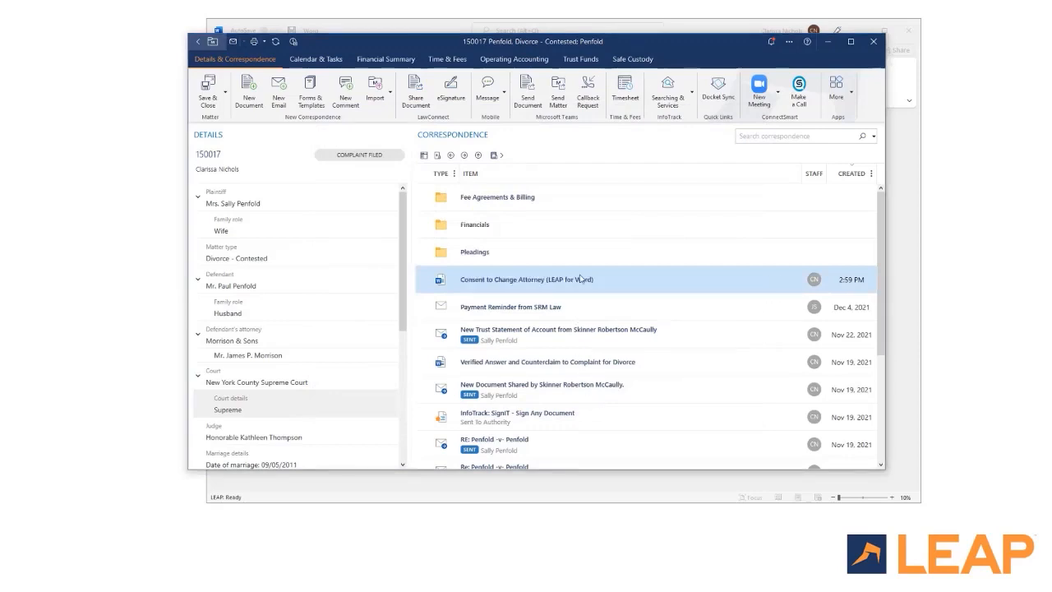
click(448, 59)
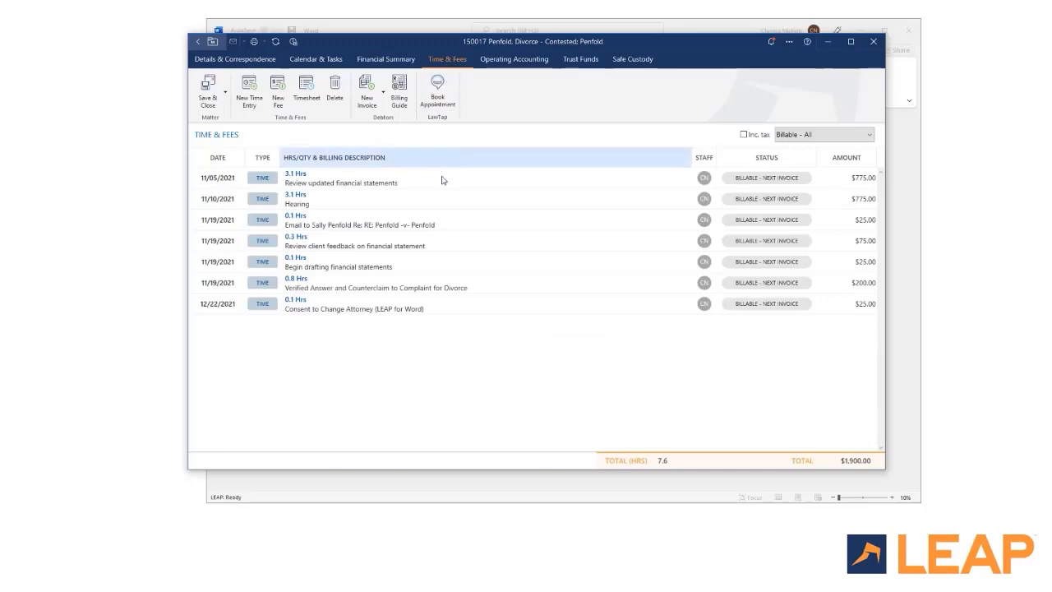
Step: Select the new Consent to Change Attorney time entry in the list
click(441, 309)
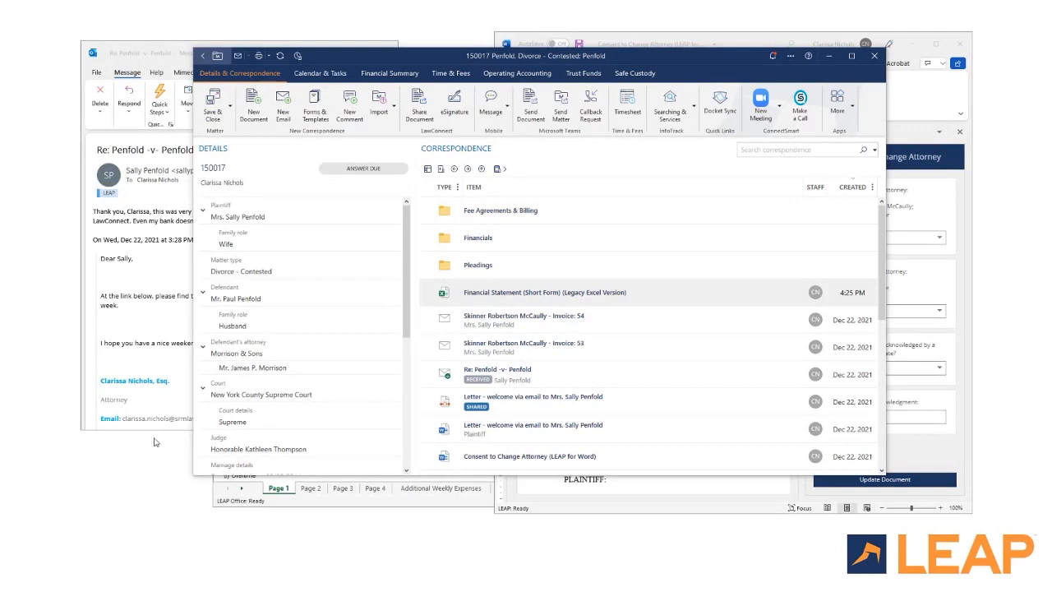
Step: Select the Financial Statement, Invoice: 54, welcome letters and Consent to Change Attorney items in the matter
click(534, 298)
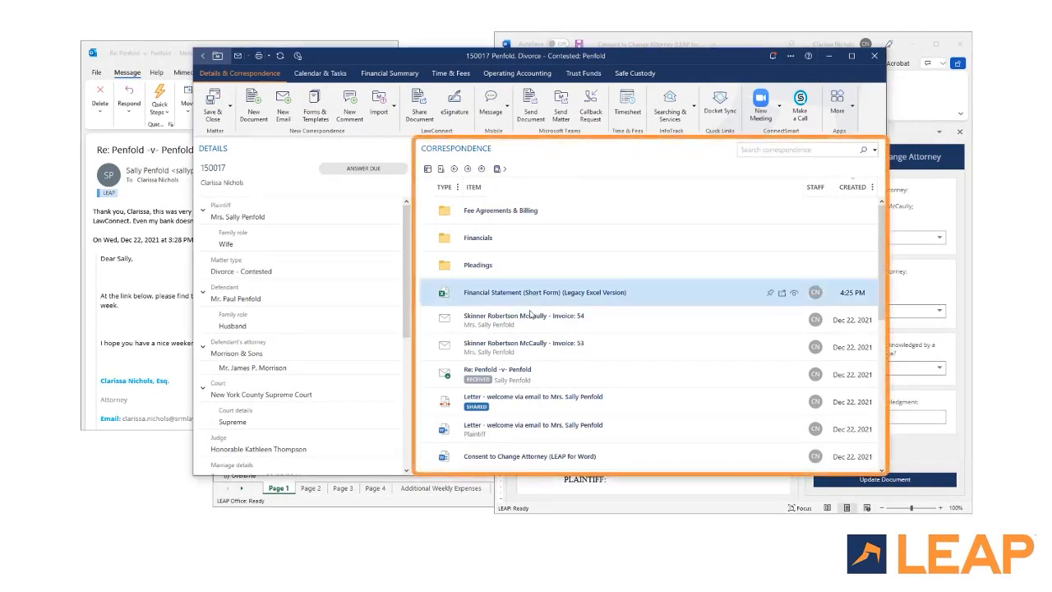
click(530, 325)
click(528, 439)
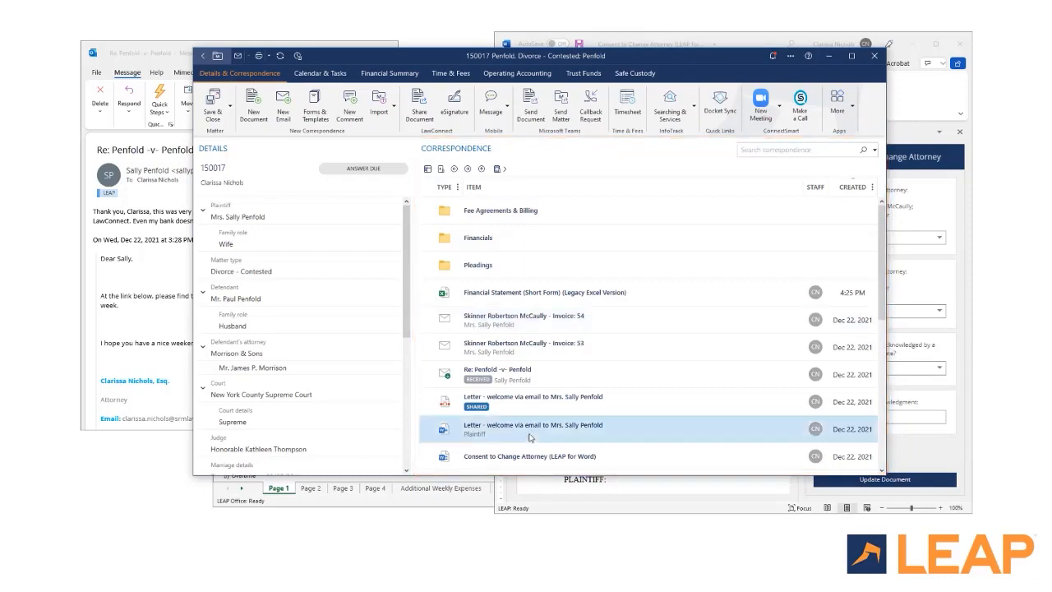
click(529, 457)
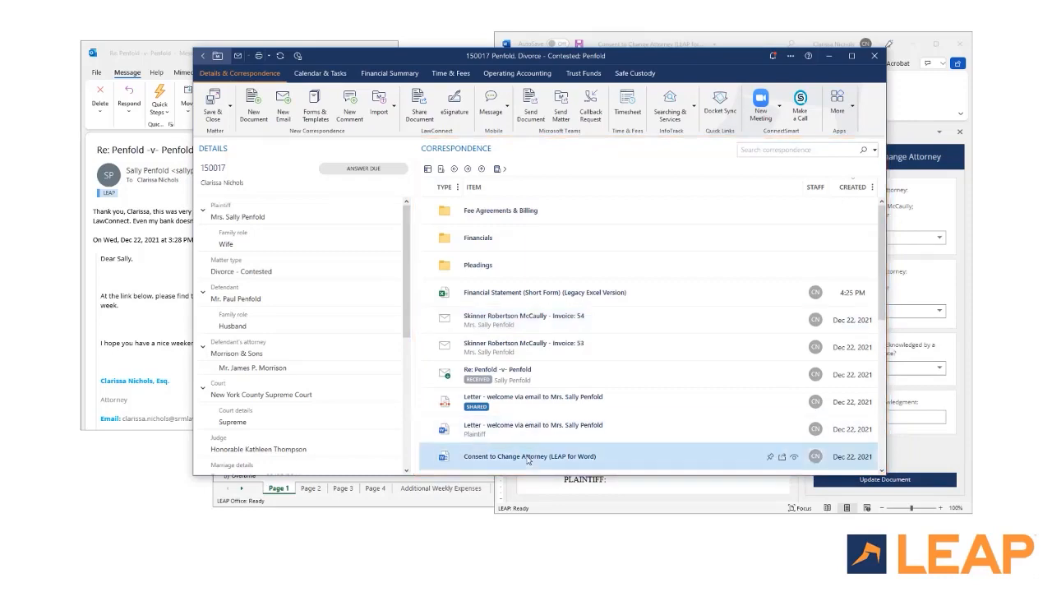
click(527, 403)
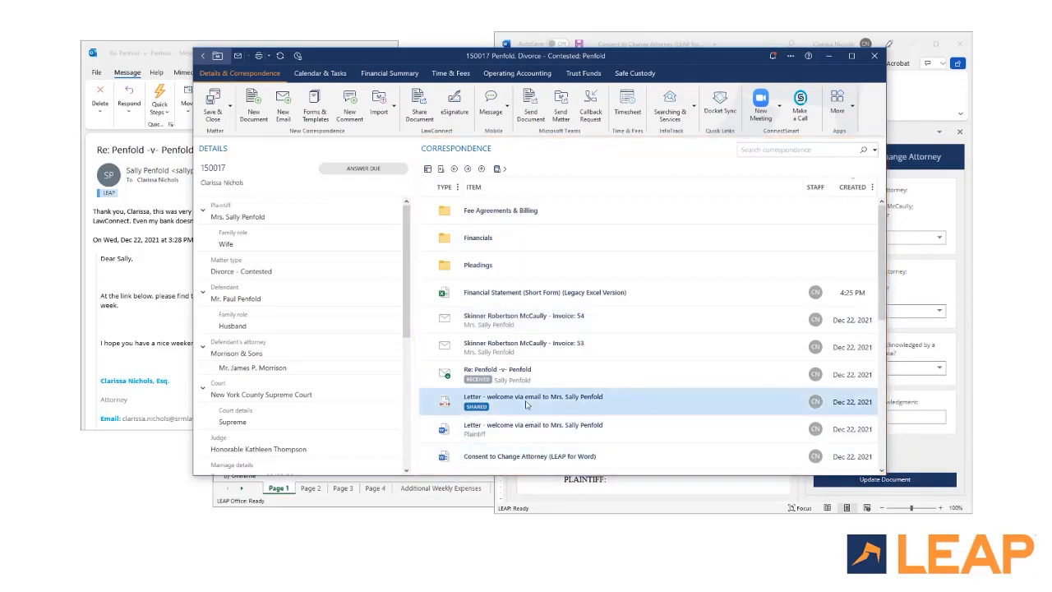
Step: Minimize the matter window and bring the Word consent document, Excel statement and Outlook email forward
click(829, 55)
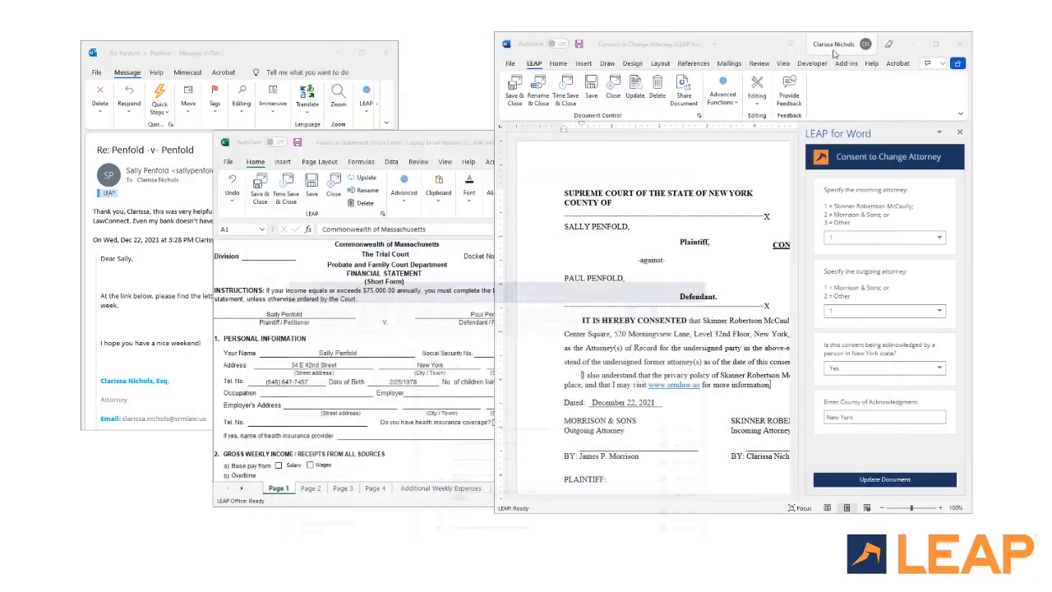
click(760, 43)
click(464, 139)
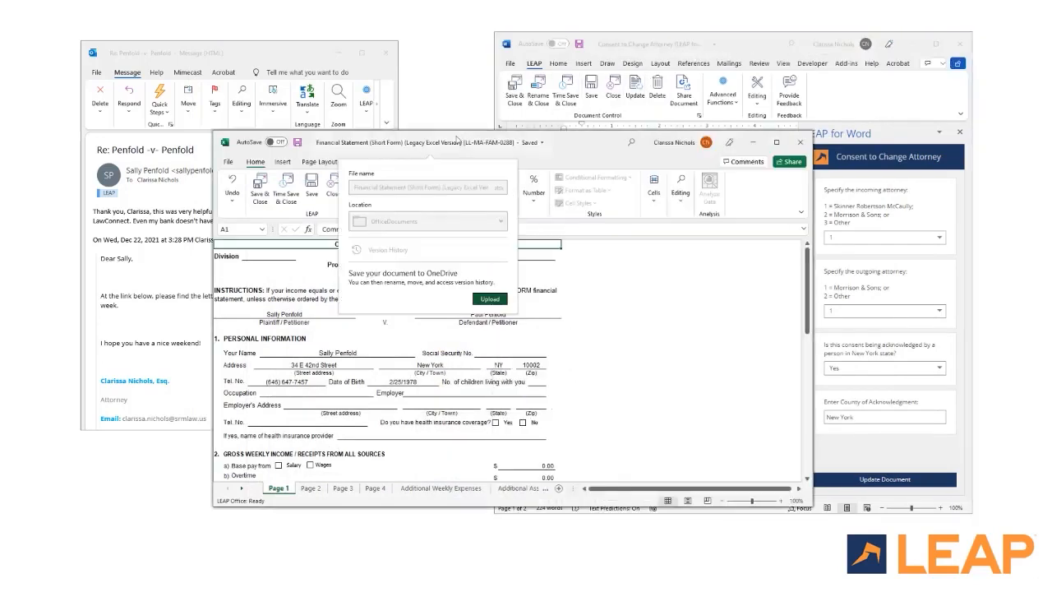
click(284, 56)
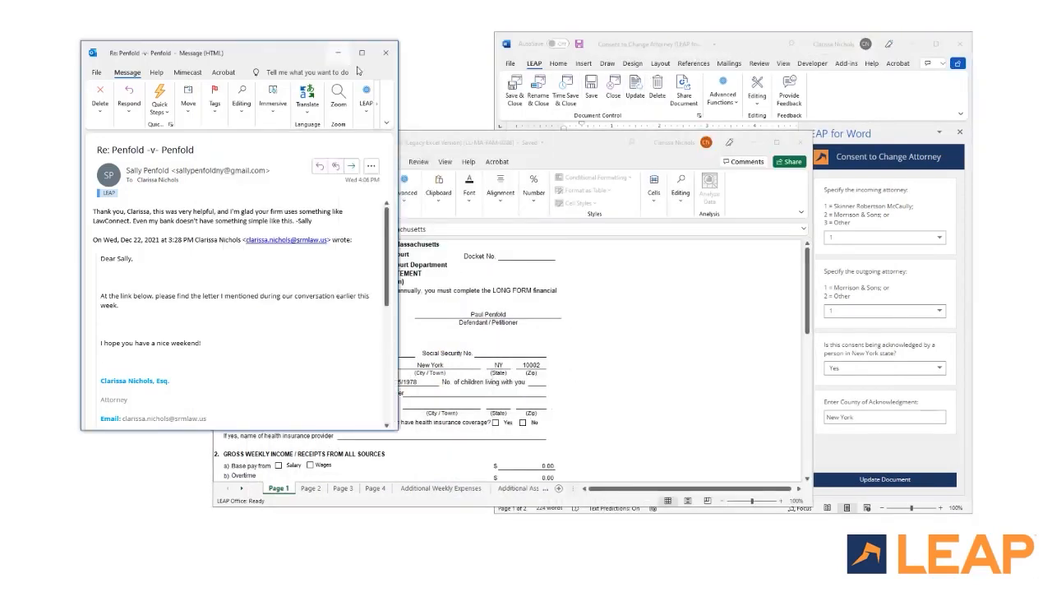
click(515, 143)
click(583, 146)
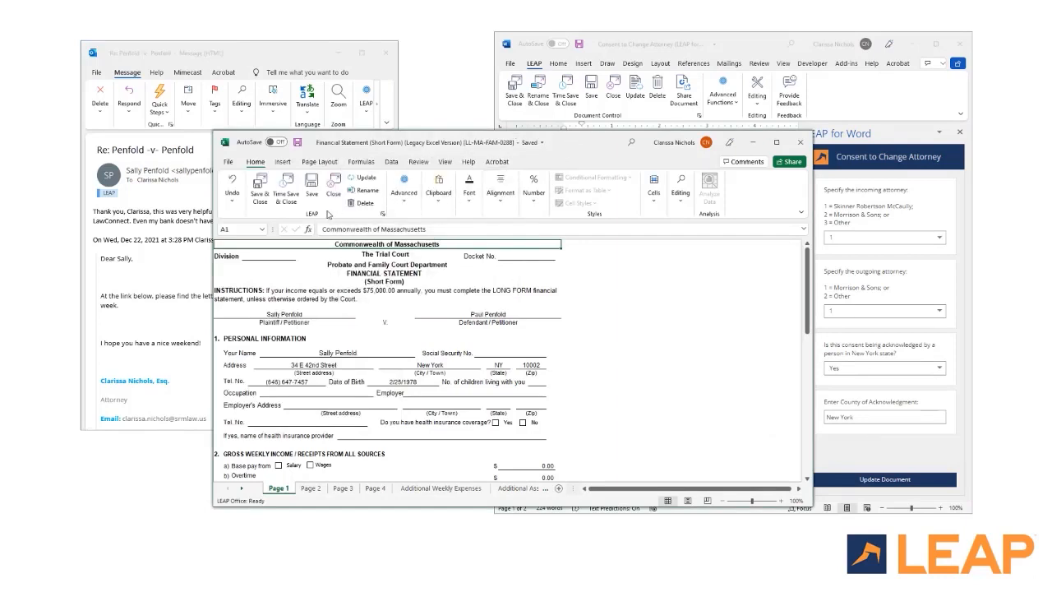
Step: Bring the Penfold matter window to front from Excel and from Word via LEAP Advanced
click(404, 205)
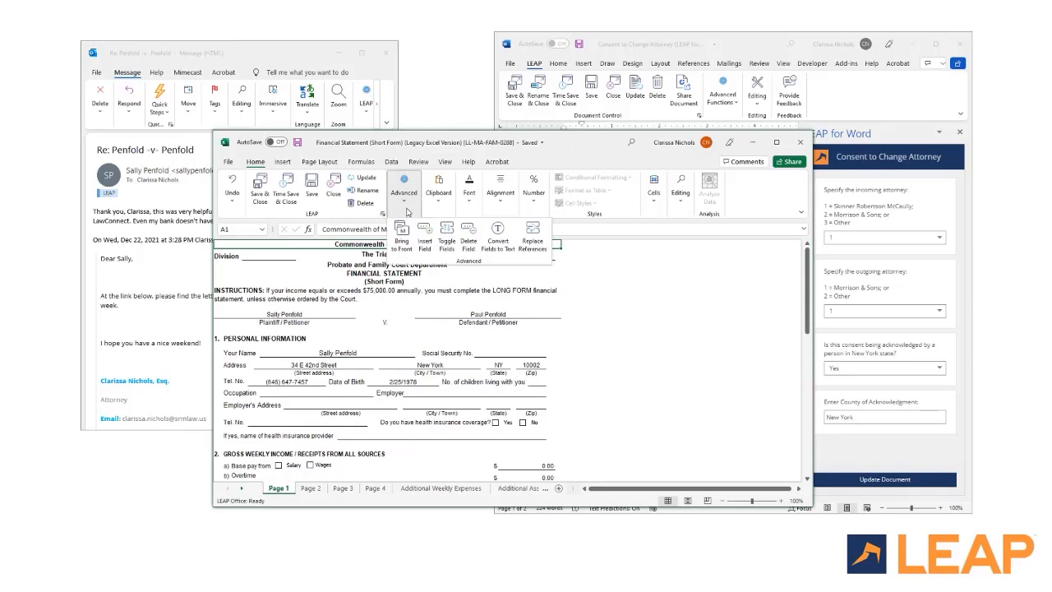
click(402, 239)
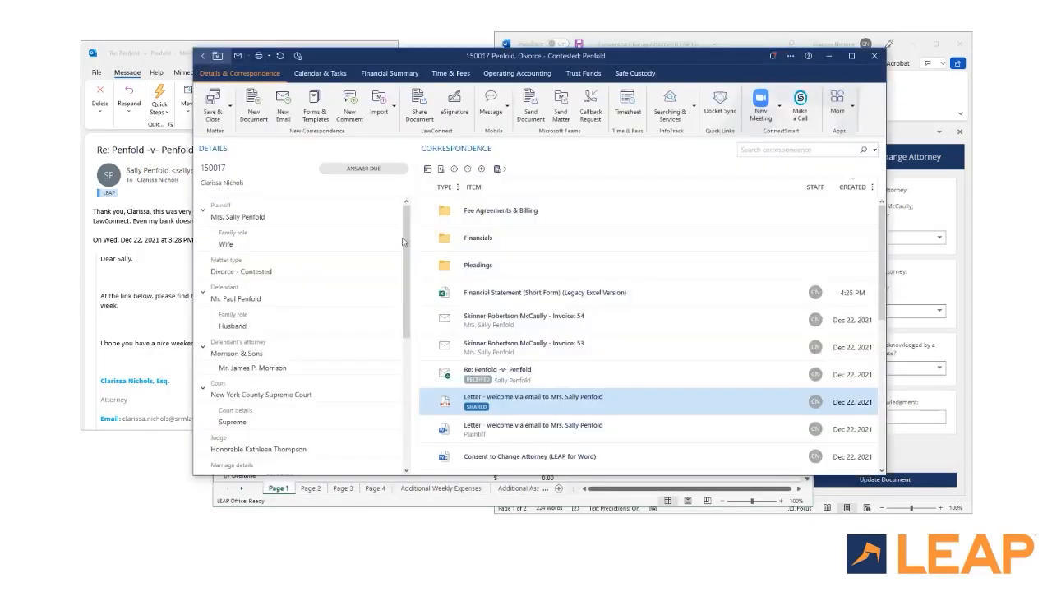
click(829, 55)
click(742, 48)
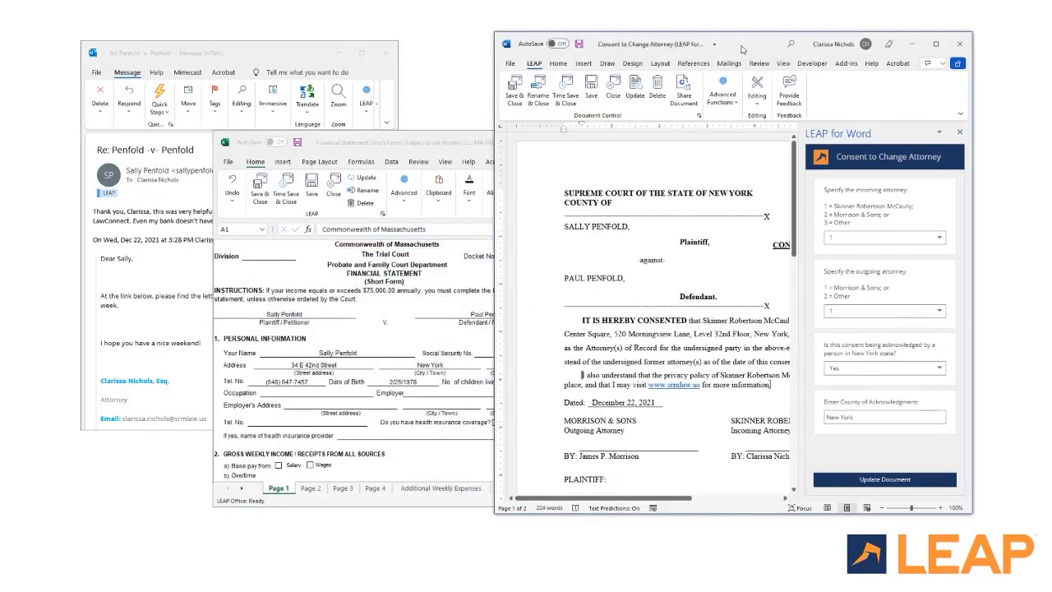
click(722, 93)
click(723, 140)
Step: Minimize the matter window and show the LEAP options in the Outlook message
click(828, 58)
click(174, 52)
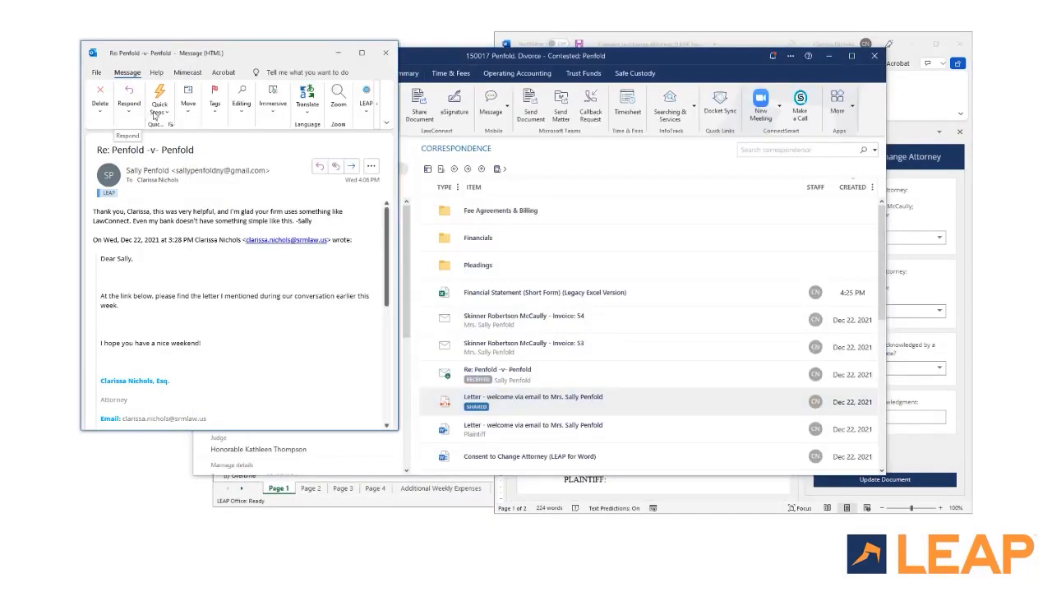
click(365, 120)
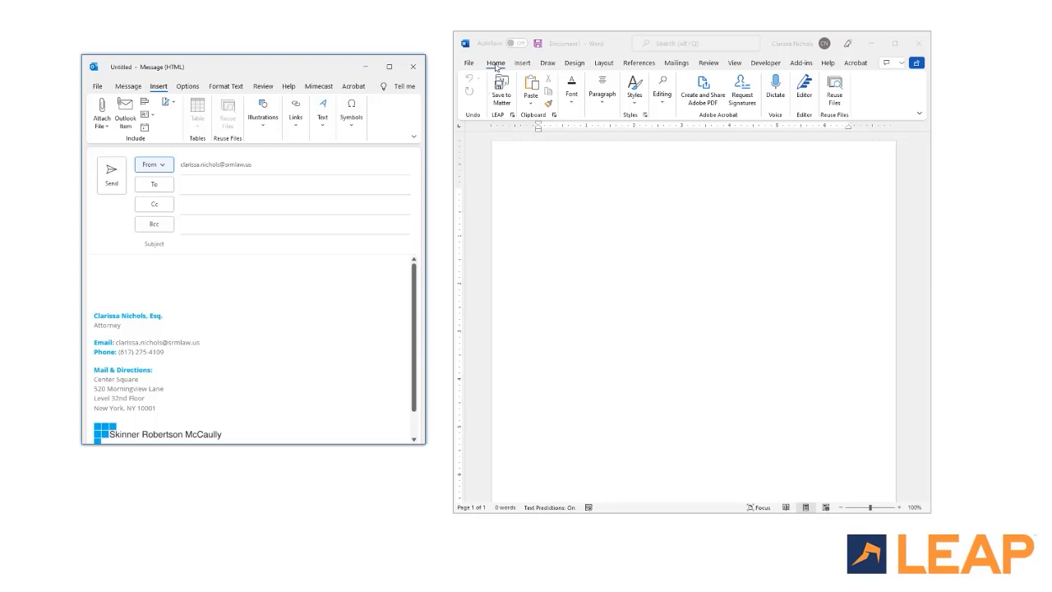
click(129, 89)
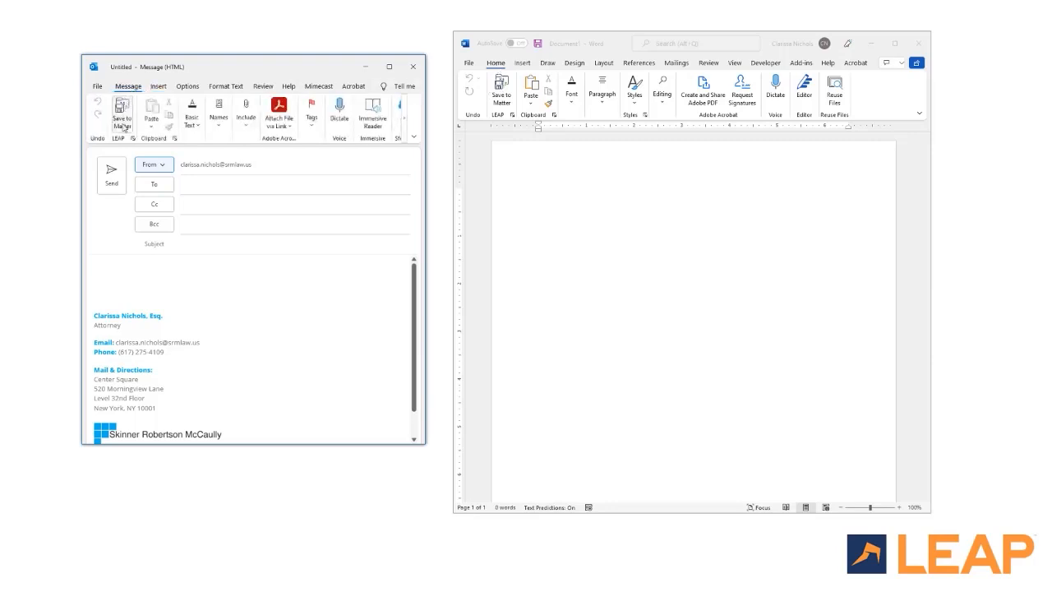
click(123, 127)
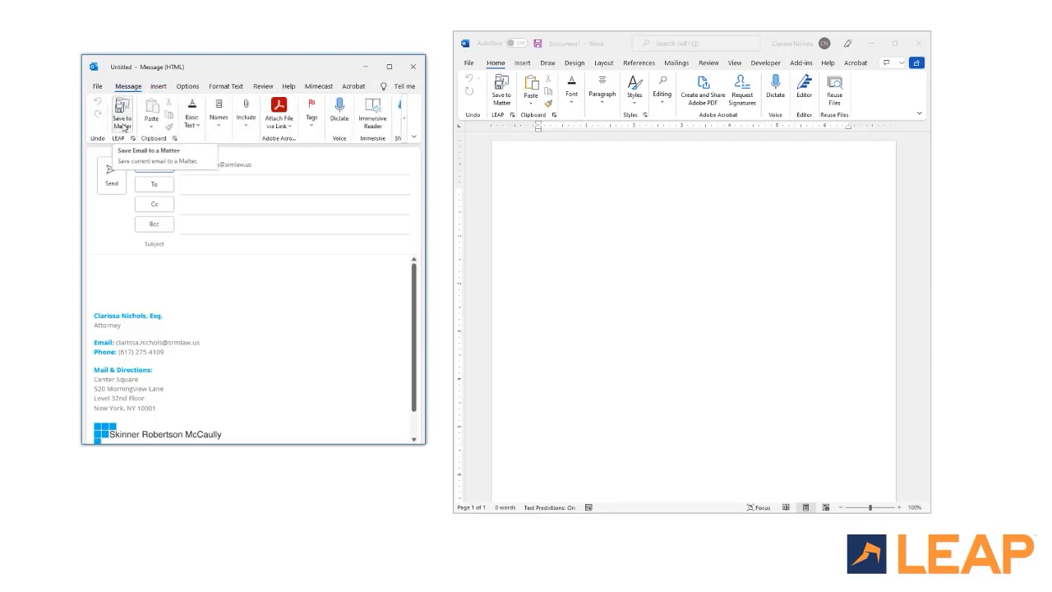
click(501, 99)
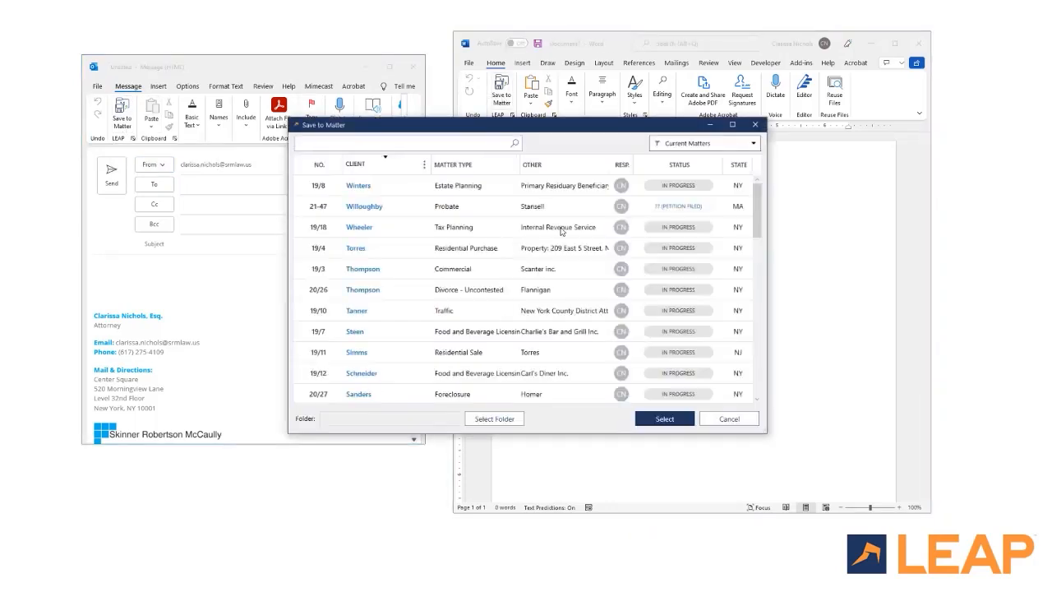
click(323, 166)
click(325, 167)
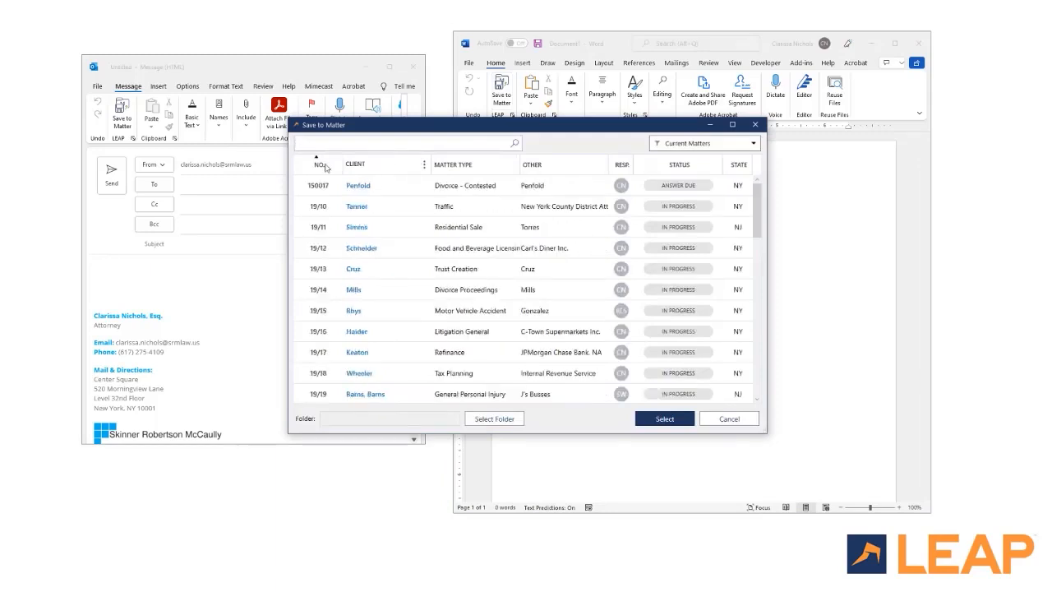
click(402, 188)
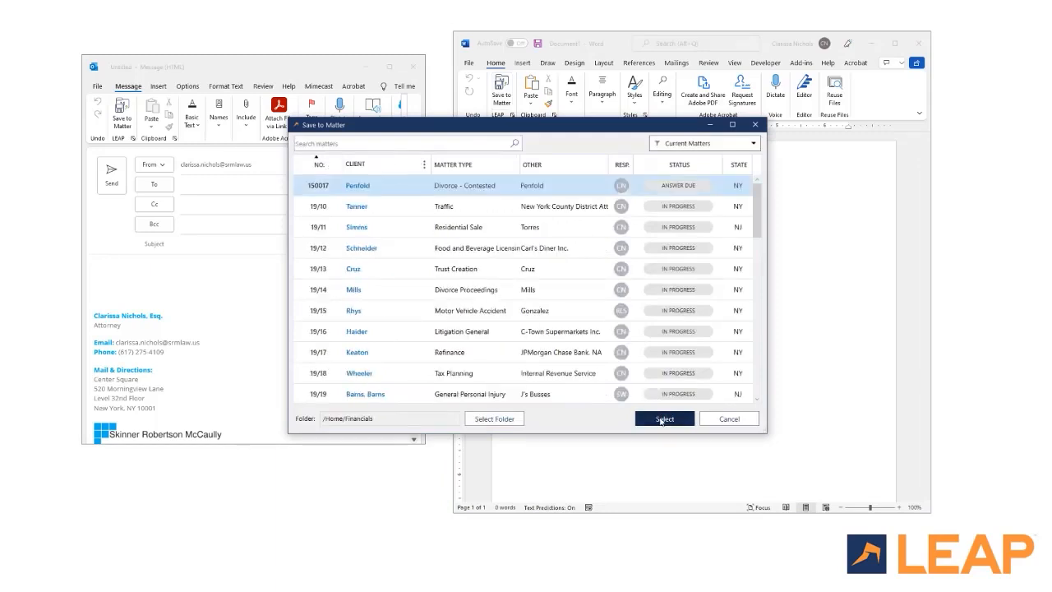
click(663, 420)
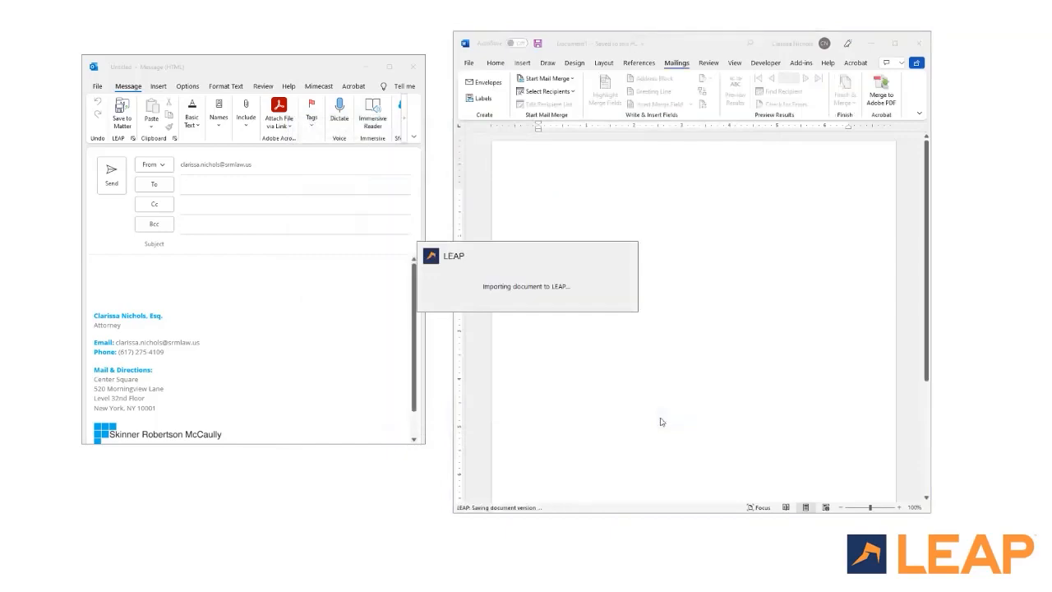